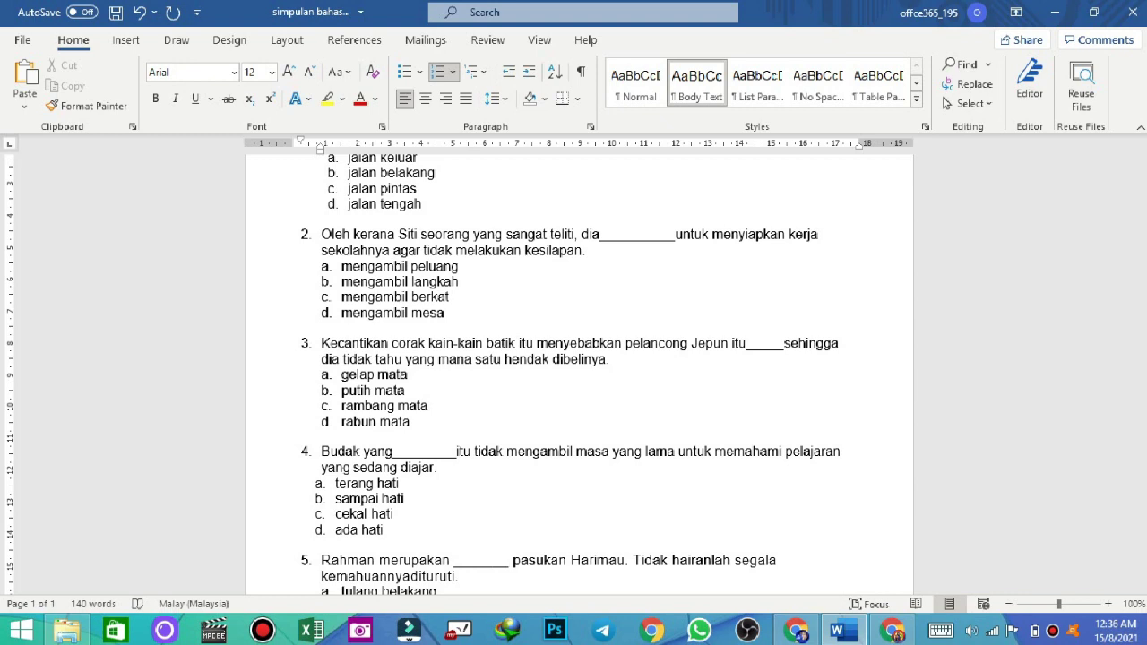
# Look through the simpulan bahasa 2 quiz questions and start exporting the document as a PDF
pyautogui.scroll(-3, 618, 474)
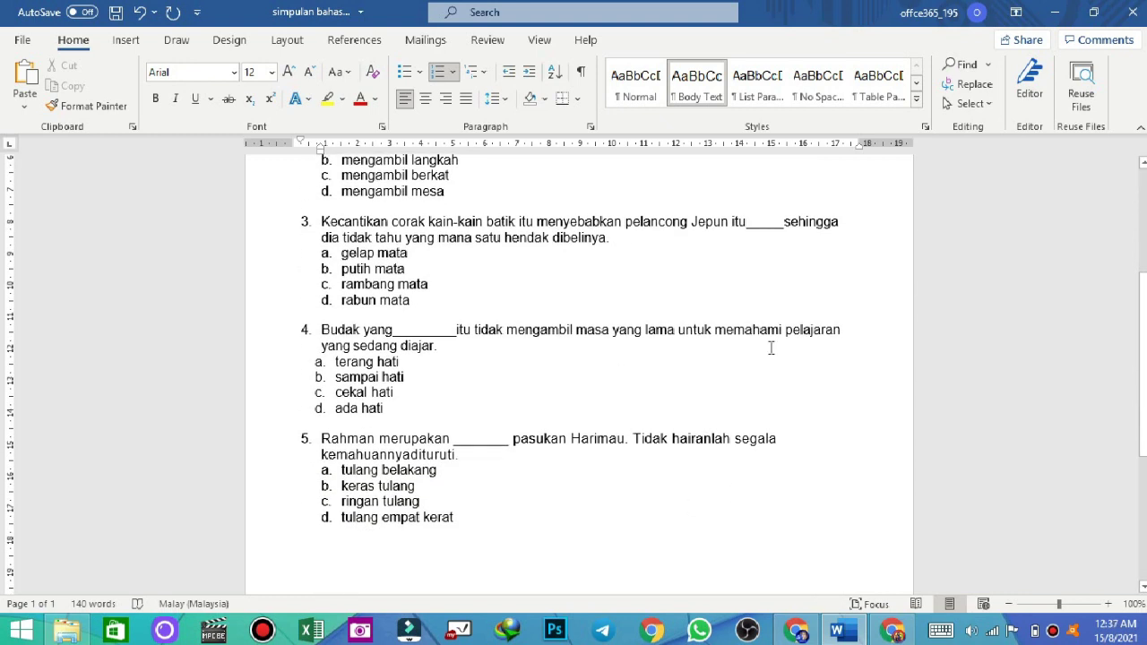
pyautogui.scroll(-6, 597, 455)
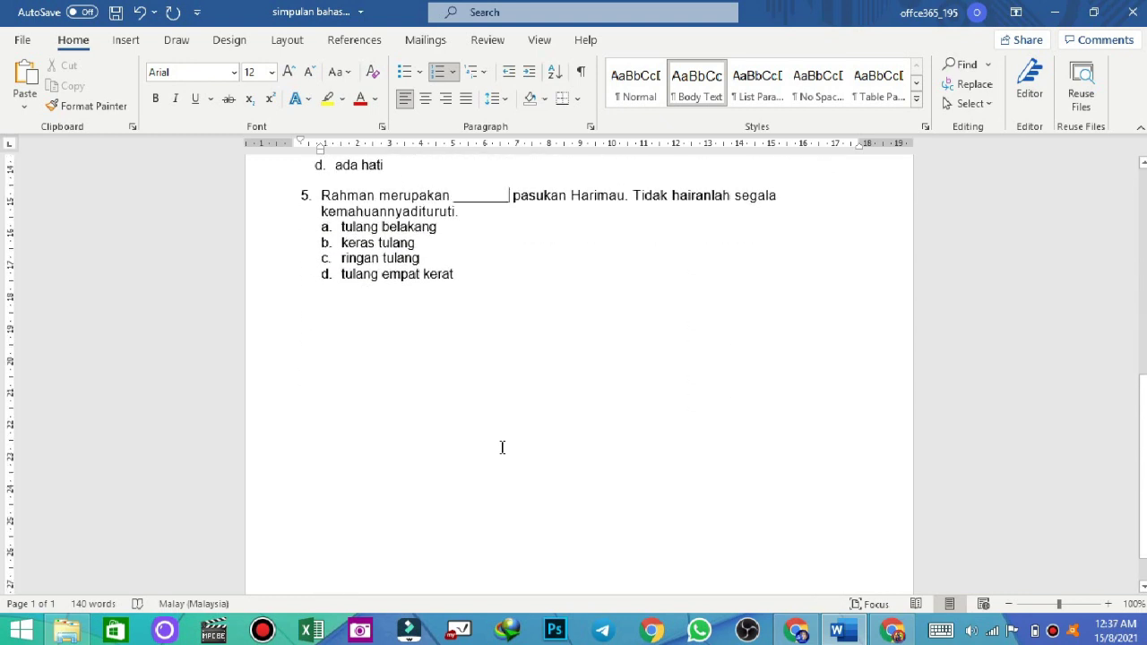
pyautogui.scroll(4, 502, 484)
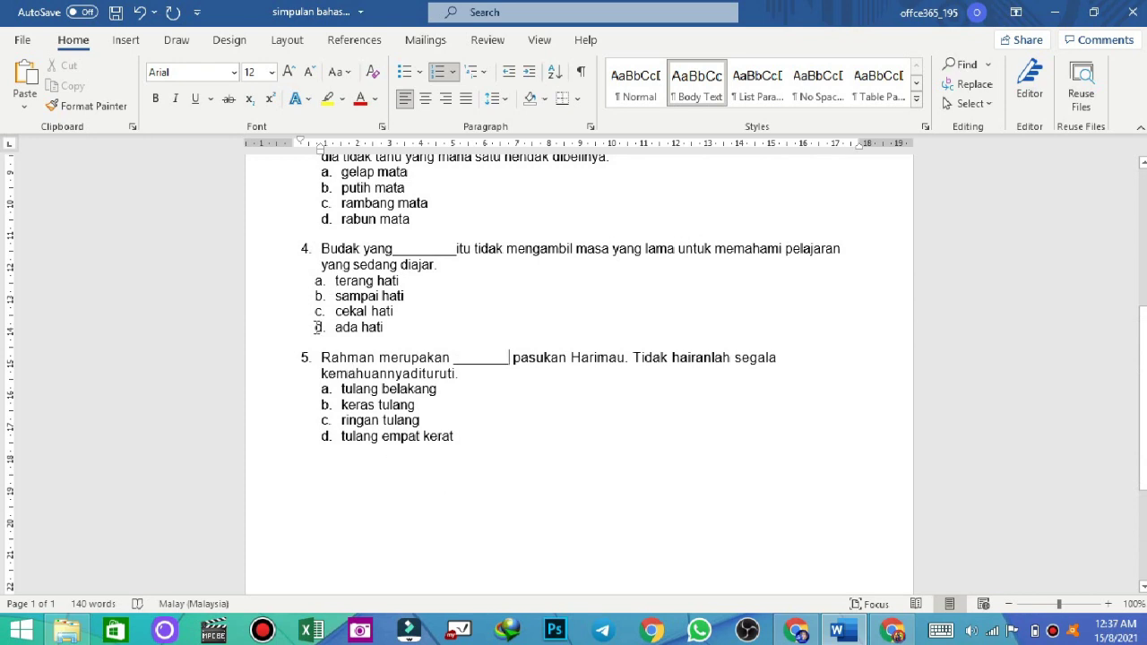
pyautogui.scroll(8, 339, 350)
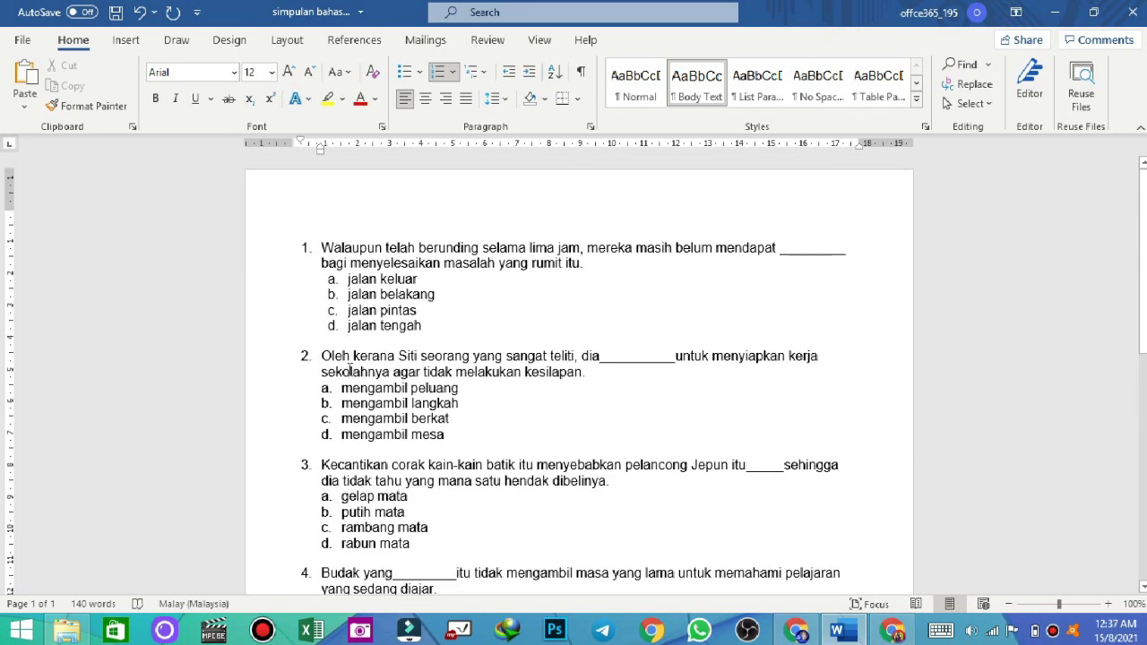
pyautogui.scroll(-5, 335, 250)
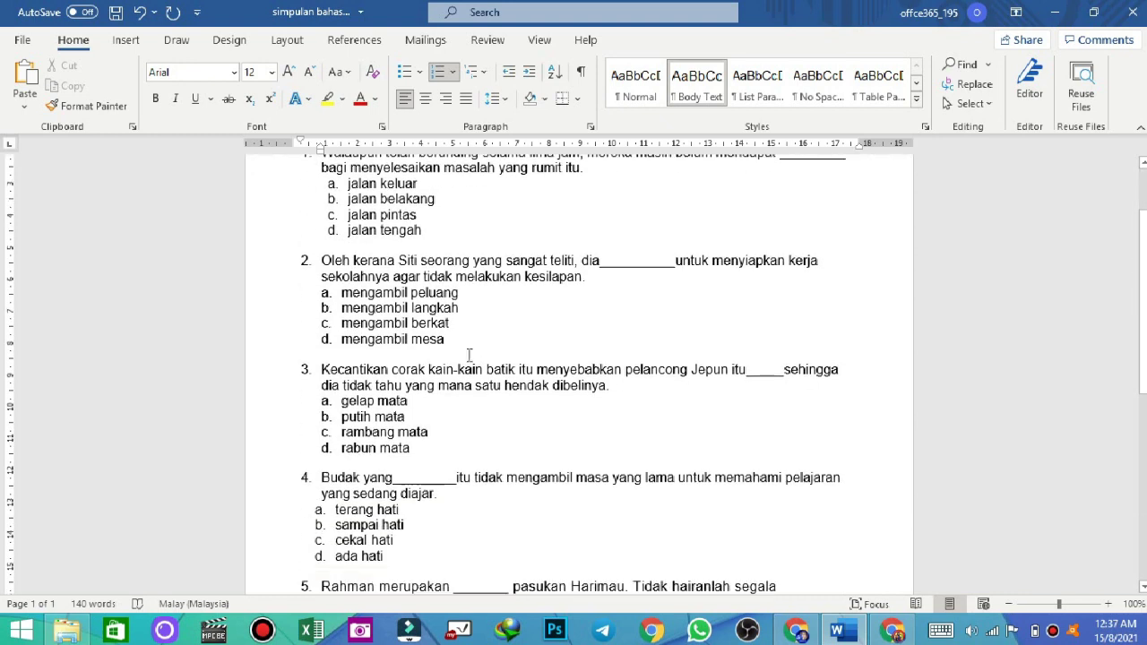
pyautogui.click(23, 41)
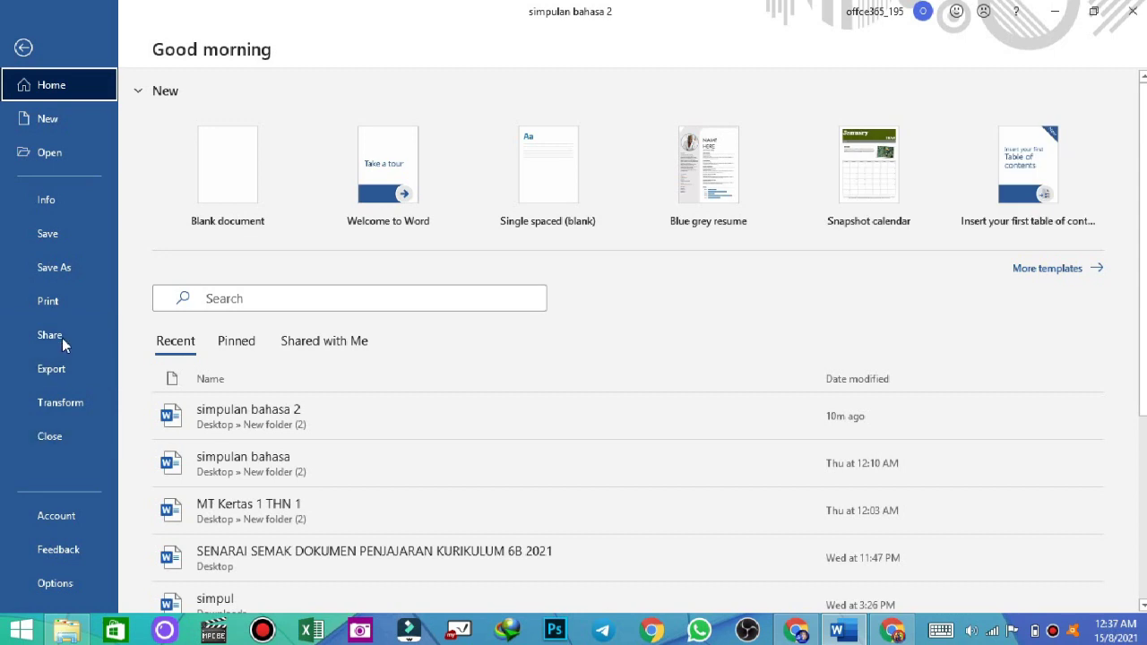
pyautogui.click(67, 371)
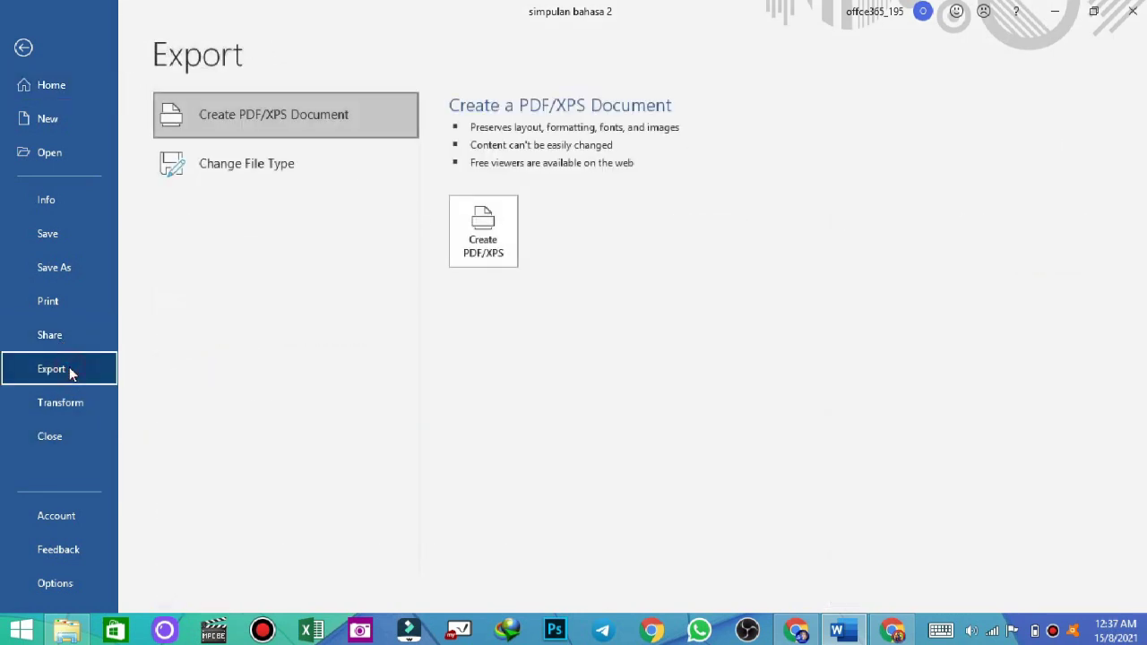
pyautogui.click(483, 231)
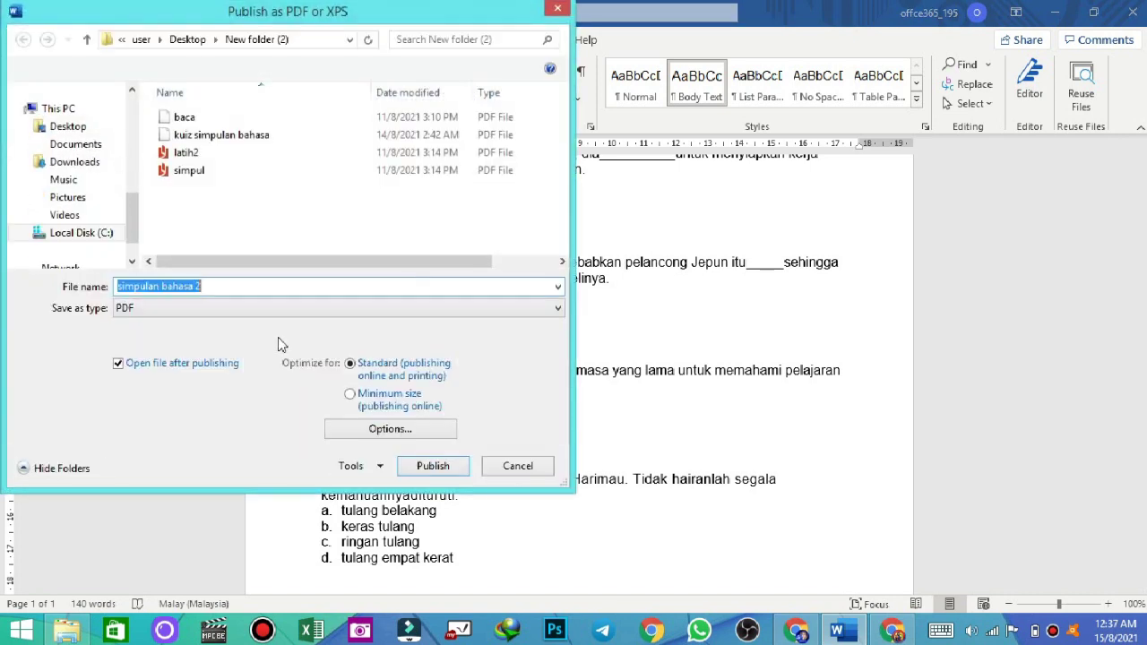
# Publish the PDF to the Desktop under the file name kuiz and check its pages in the reader
pyautogui.click(199, 179)
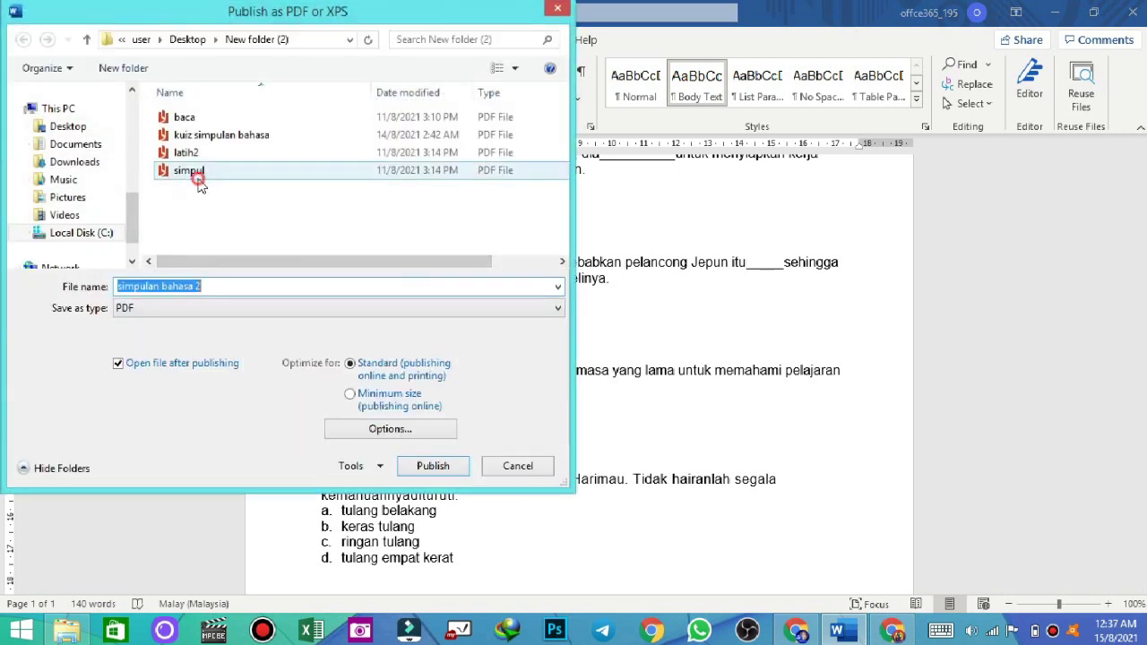
pyautogui.click(196, 308)
pyautogui.click(192, 287)
pyautogui.doubleClick(191, 285)
pyautogui.write('ku')
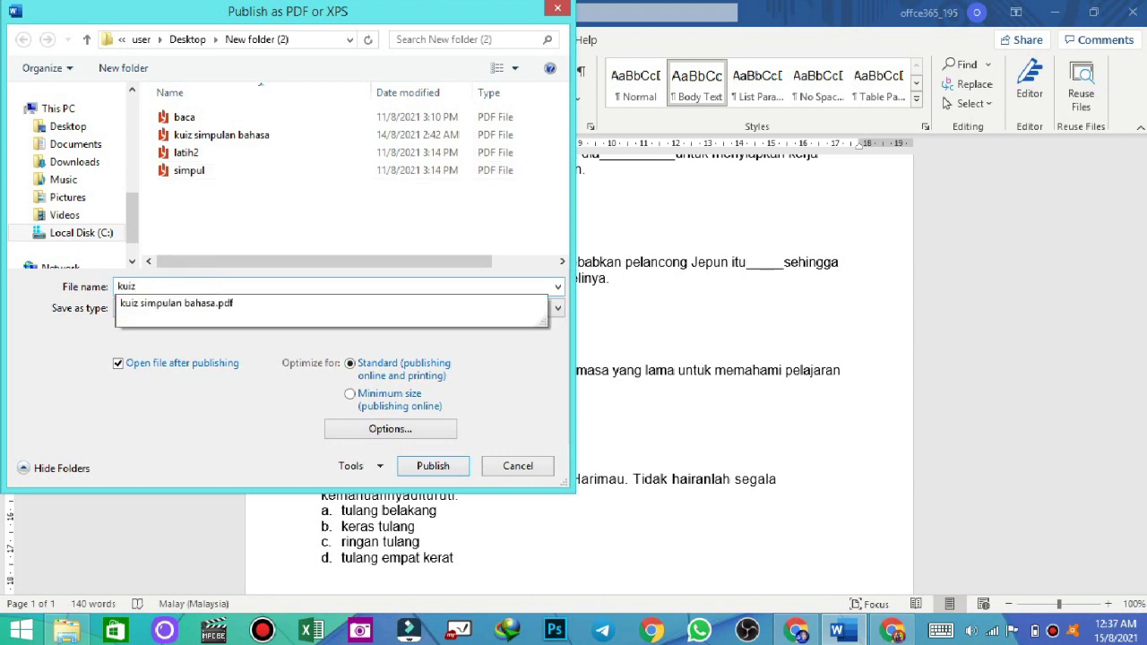
pyautogui.write('iz')
pyautogui.click(187, 40)
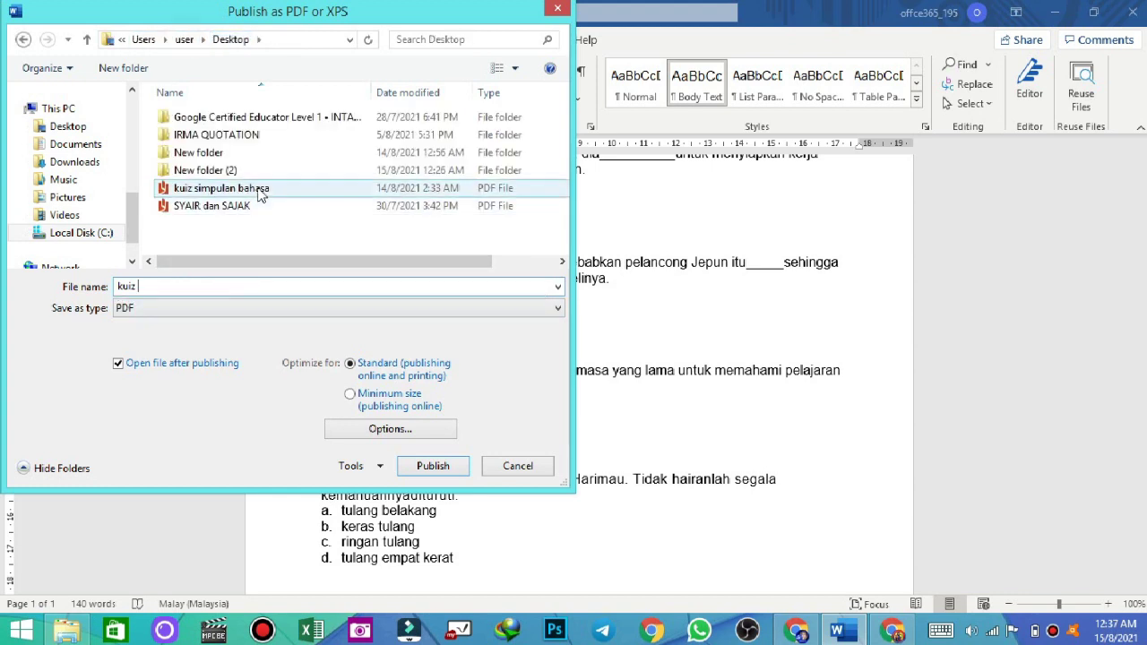
pyautogui.click(435, 467)
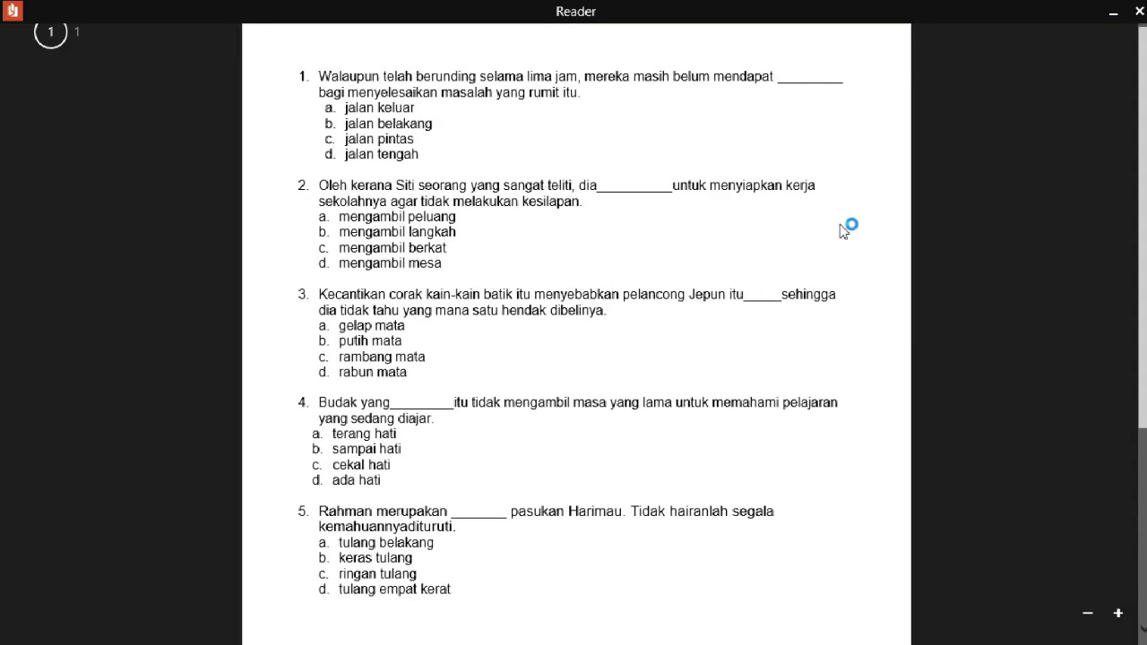
pyautogui.scroll(-3, 474, 190)
pyautogui.scroll(3, 474, 191)
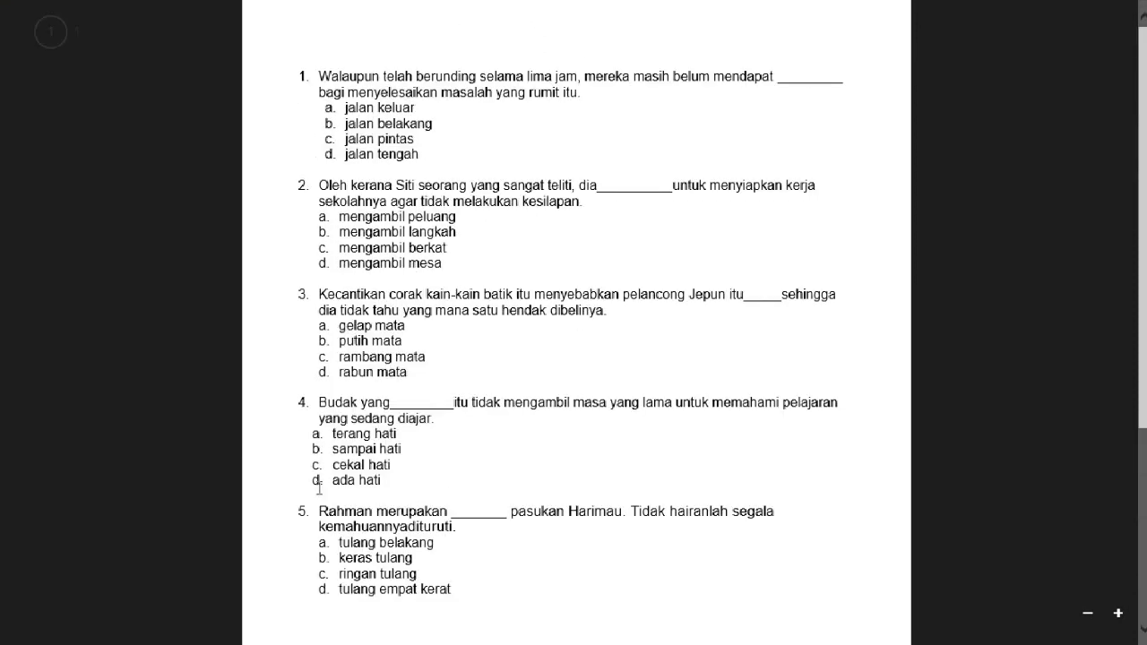
pyautogui.moveTo(1146, 1)
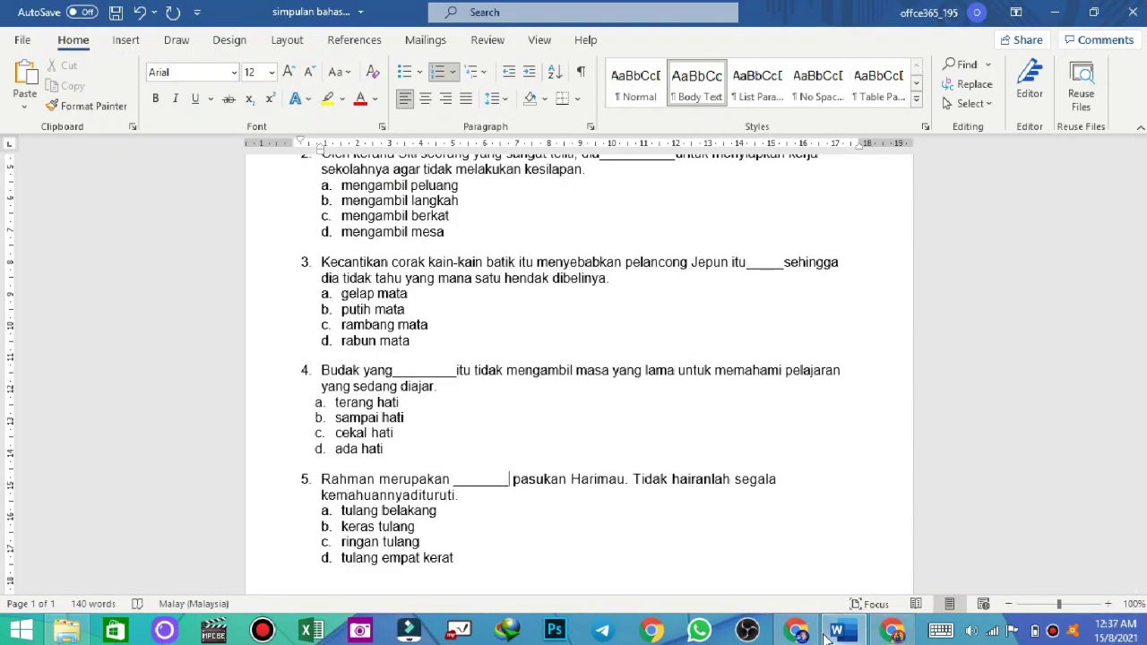
# Switch to Google Drive in Chrome and upload the kuiz PDF from the Desktop to My Drive
pyautogui.click(796, 631)
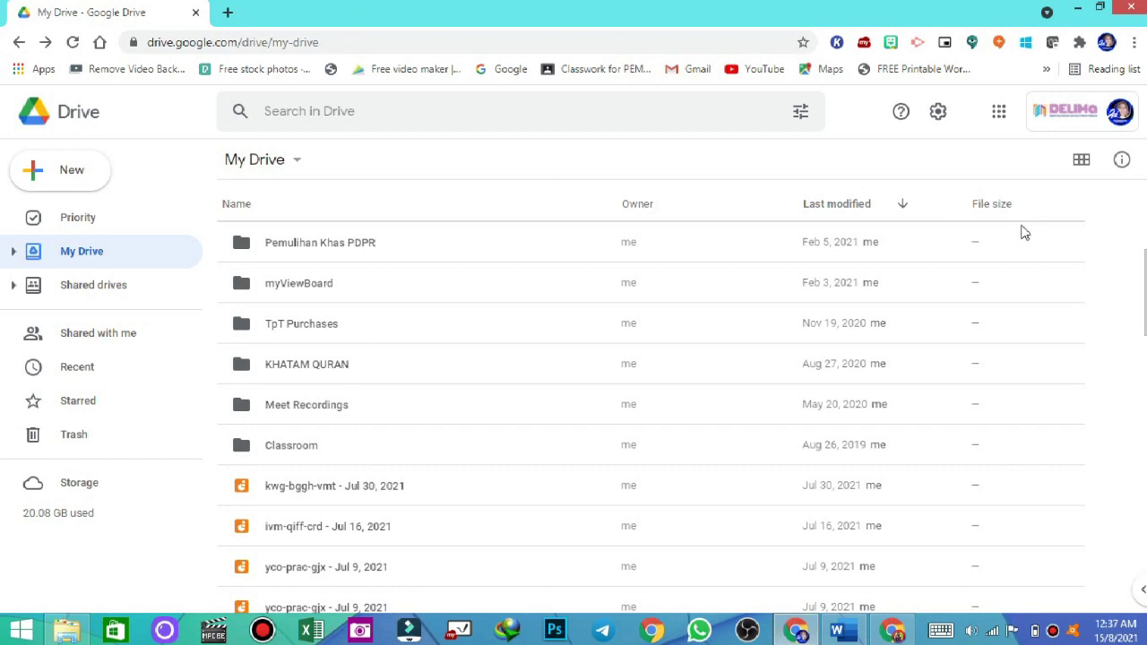
pyautogui.click(56, 174)
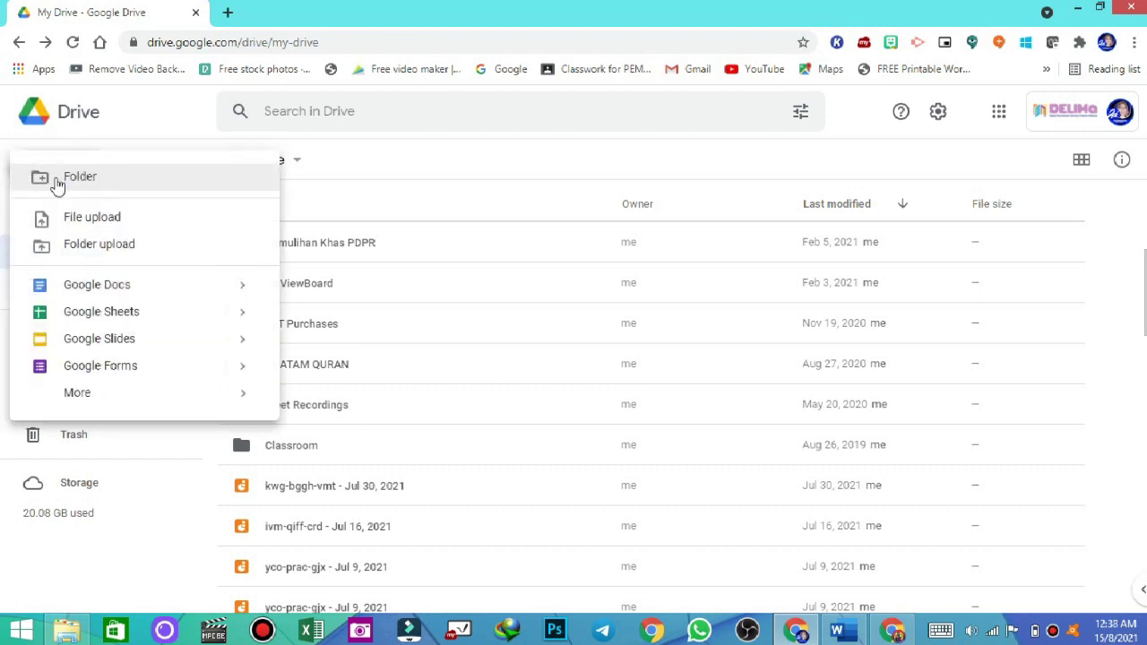
pyautogui.click(89, 224)
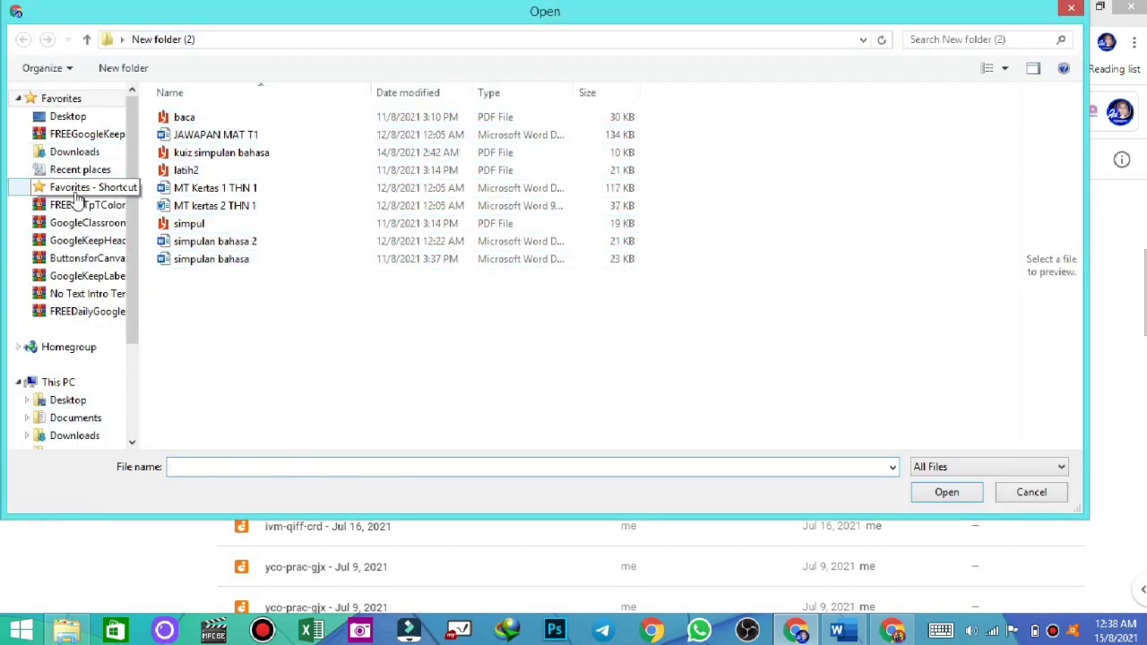
pyautogui.click(71, 116)
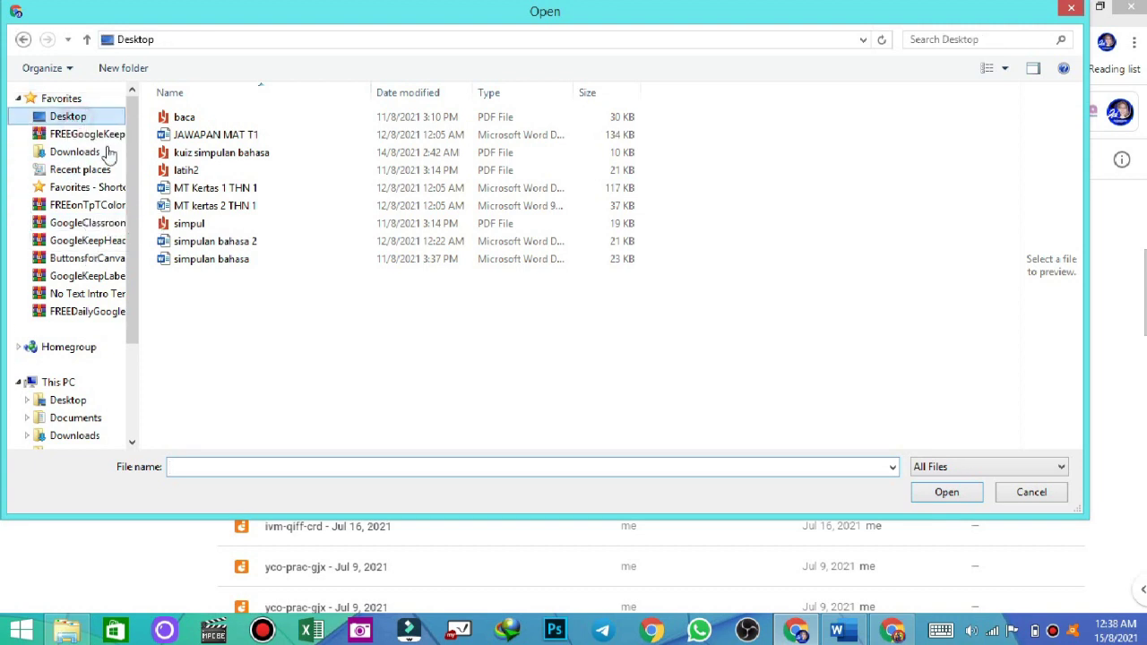
pyautogui.scroll(-3, 377, 289)
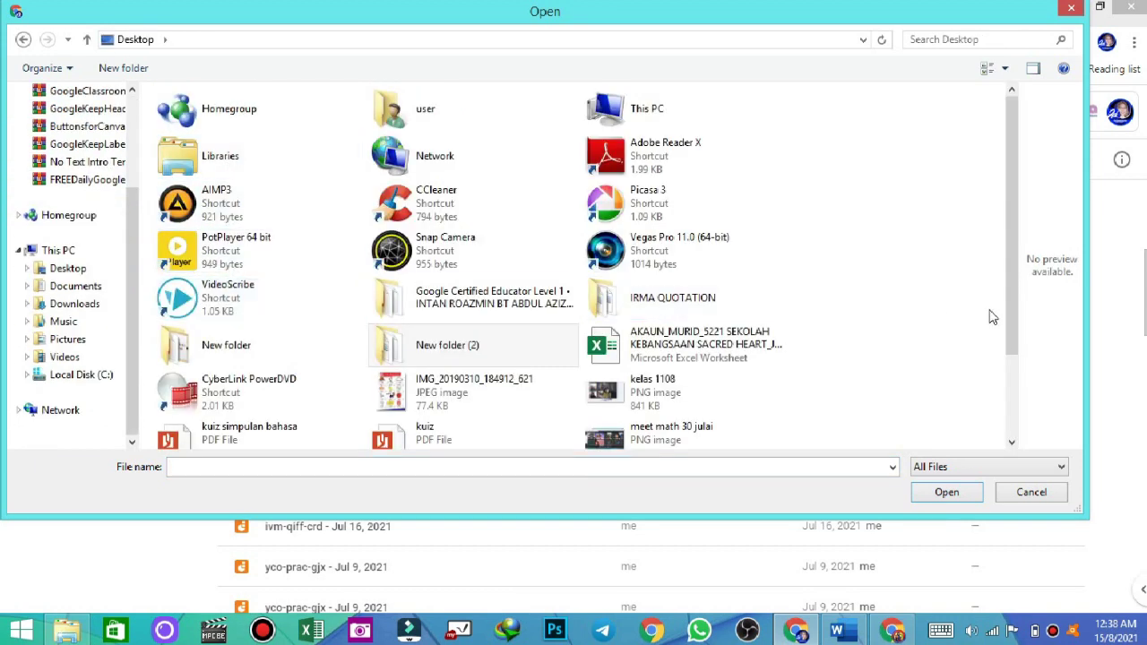
pyautogui.scroll(-2, 1011, 224)
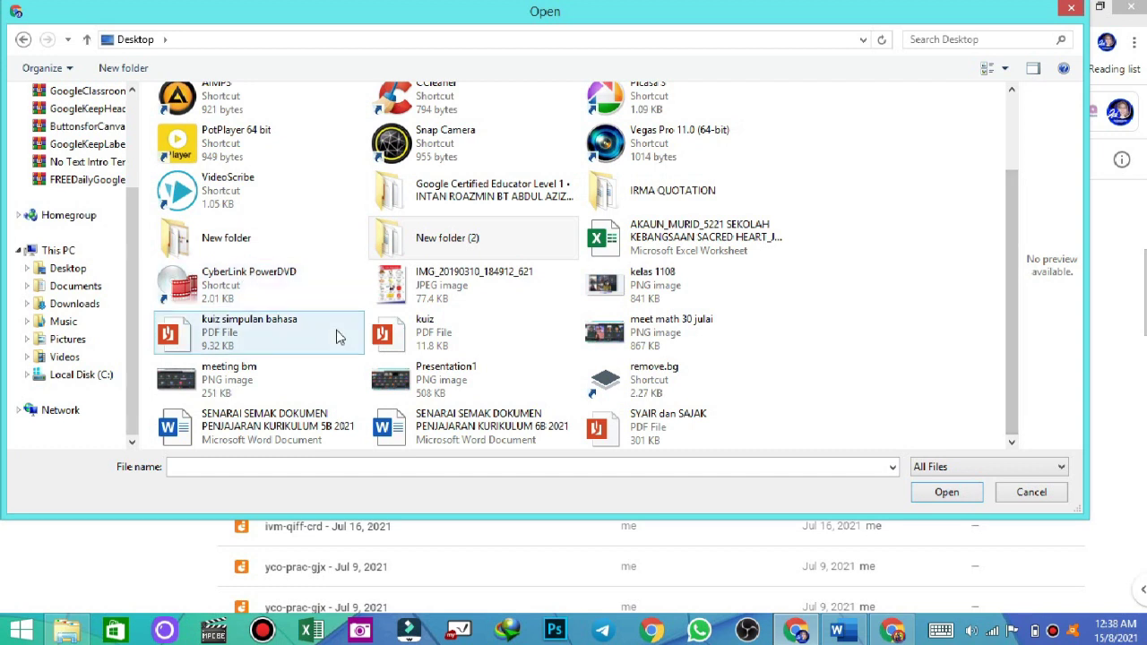
pyautogui.click(410, 333)
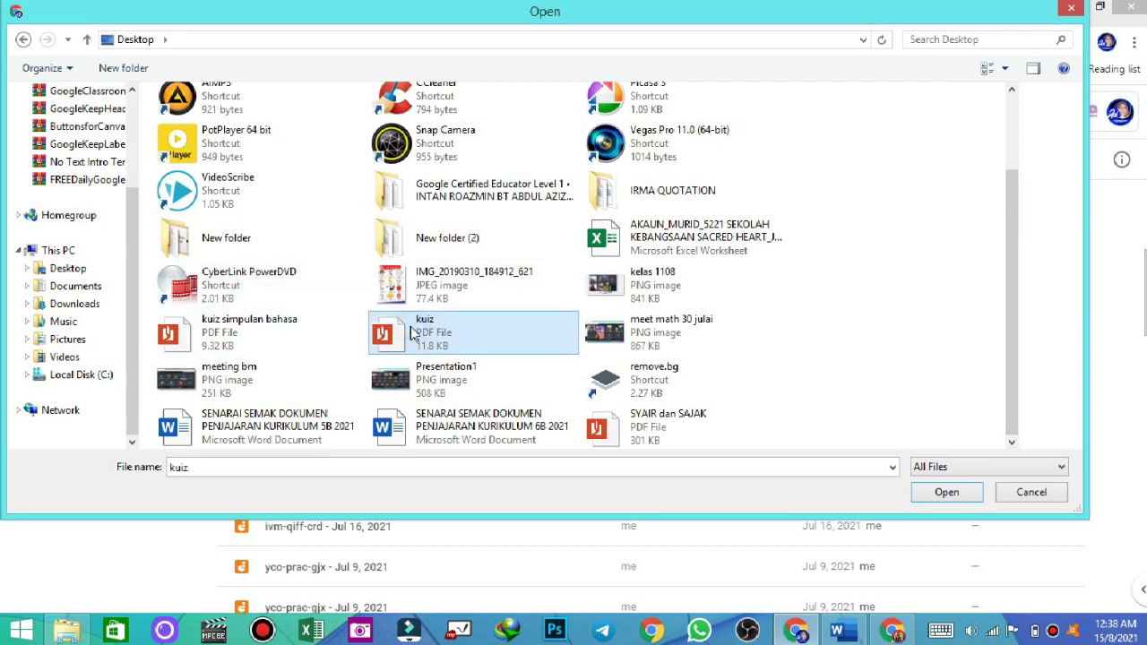
pyautogui.click(946, 493)
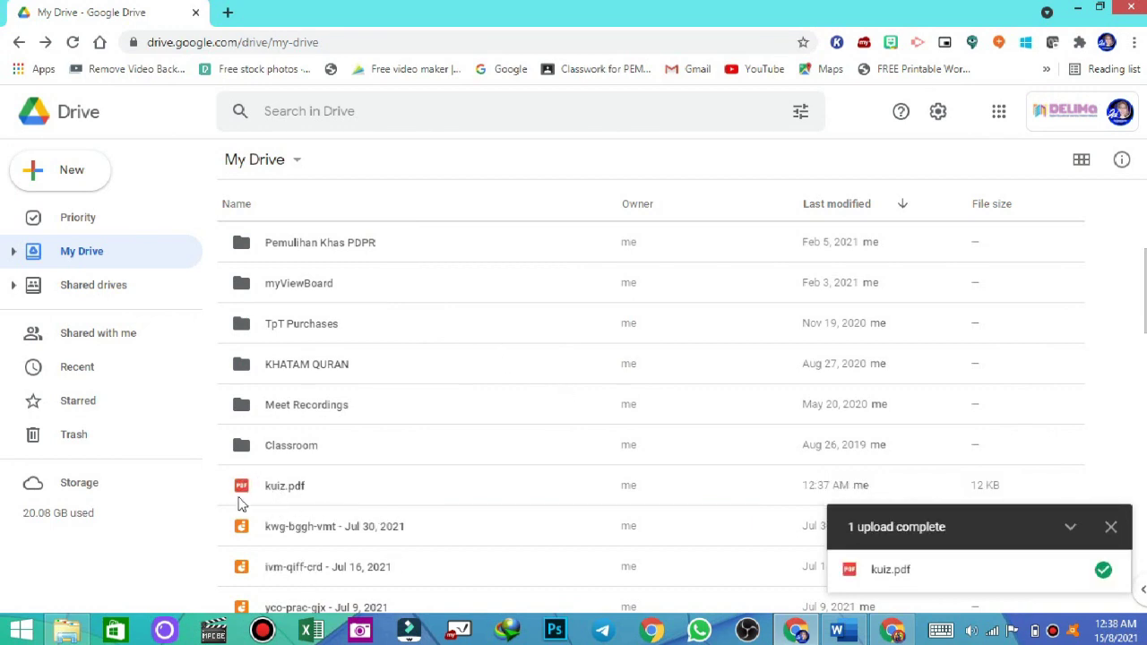
pyautogui.click(1111, 528)
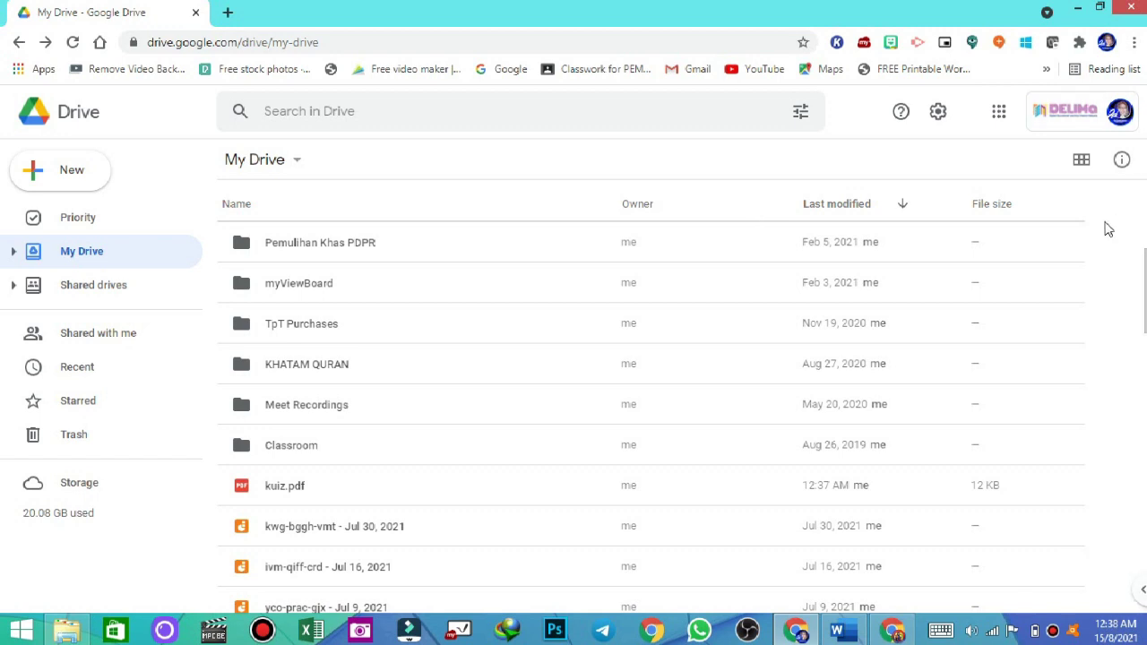
# Search the Google Workspace Marketplace for Automagical Forms from Drive's add-ons and open the app's details
pyautogui.click(1128, 594)
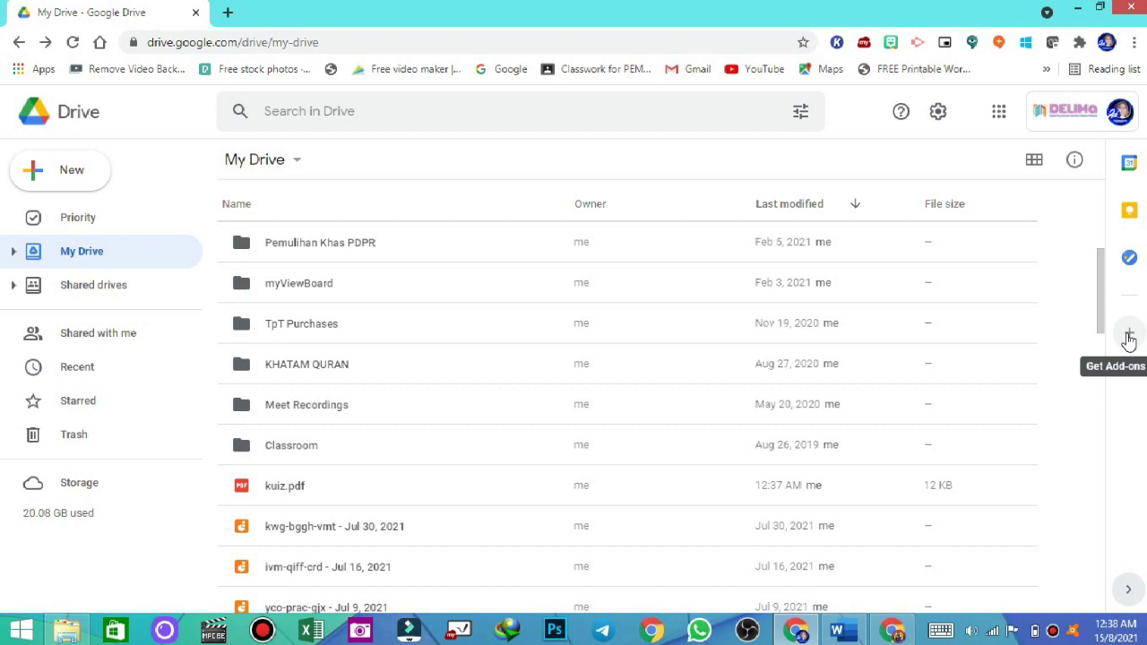
pyautogui.click(1129, 337)
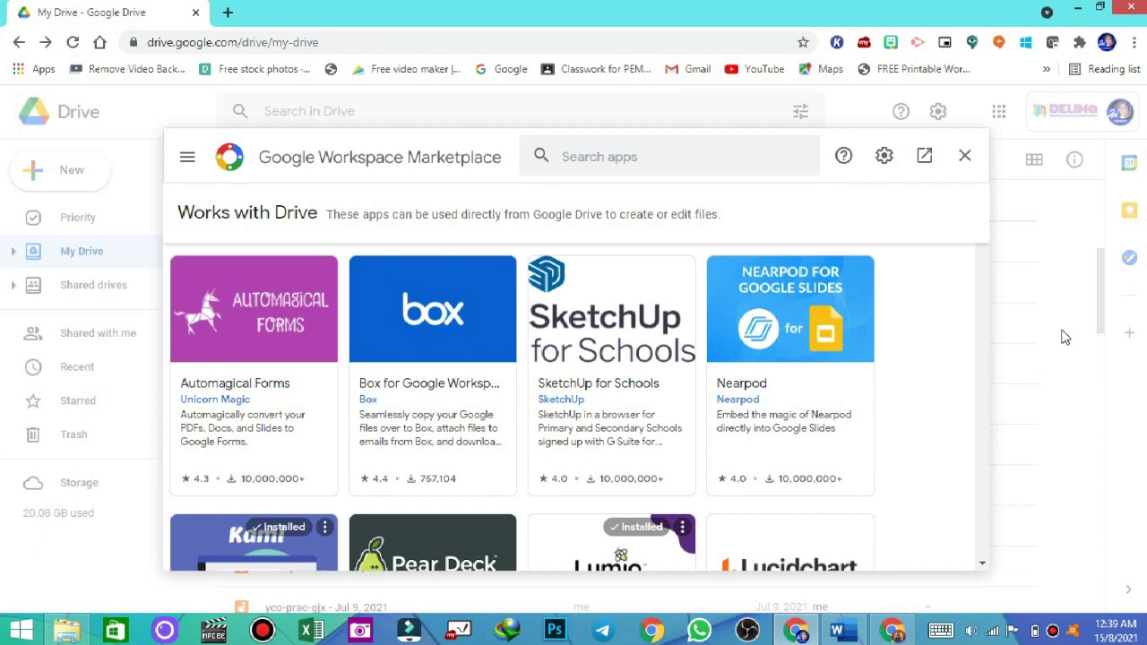
pyautogui.press('XF86AudioRaiseVolume')
pyautogui.click(578, 158)
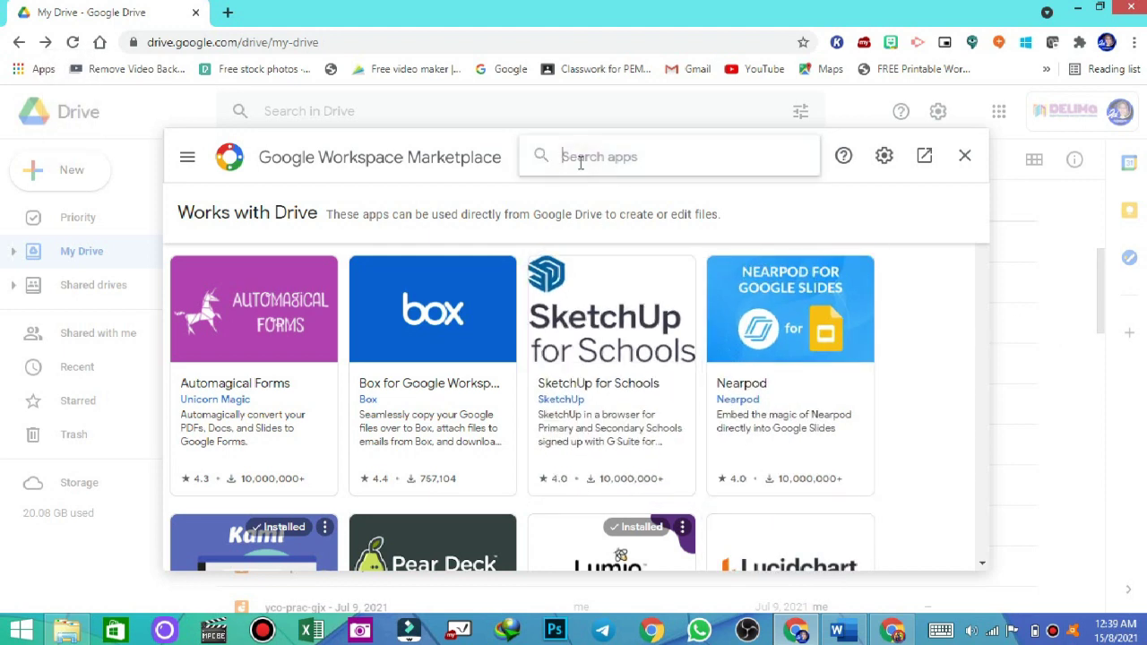
pyautogui.write('automa')
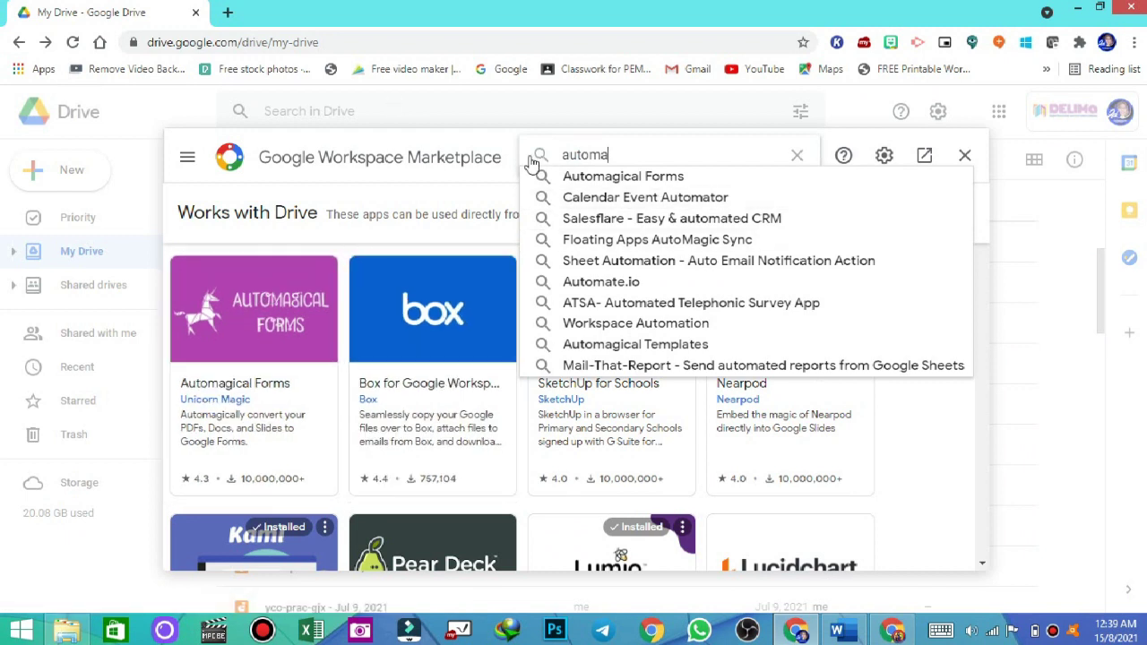
pyautogui.click(603, 178)
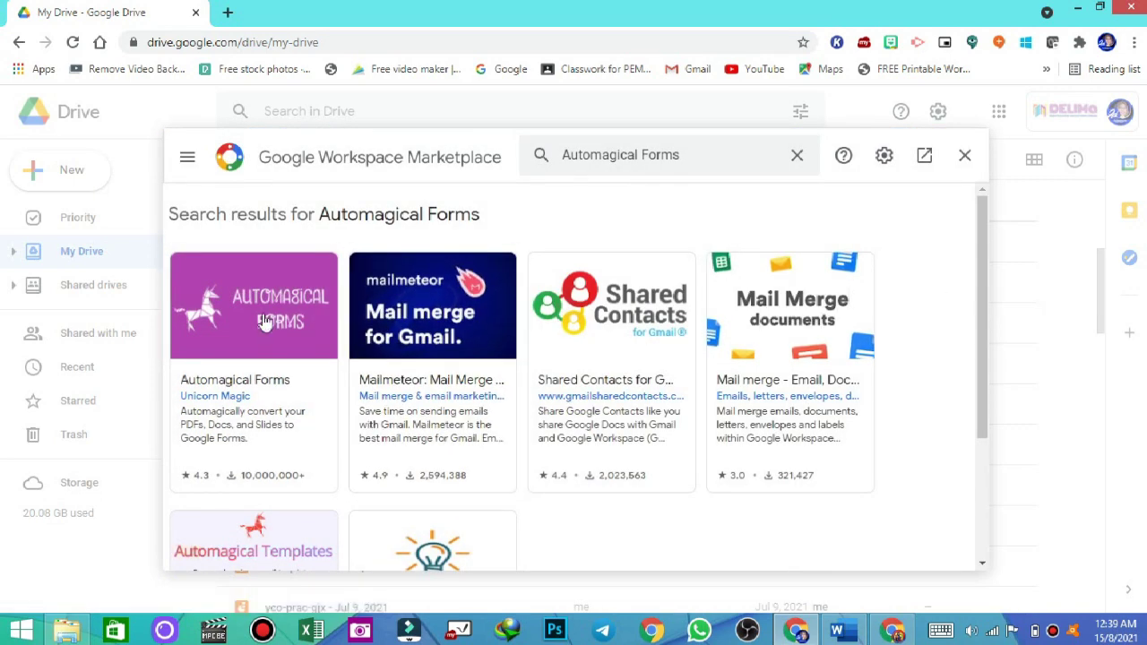
pyautogui.click(231, 308)
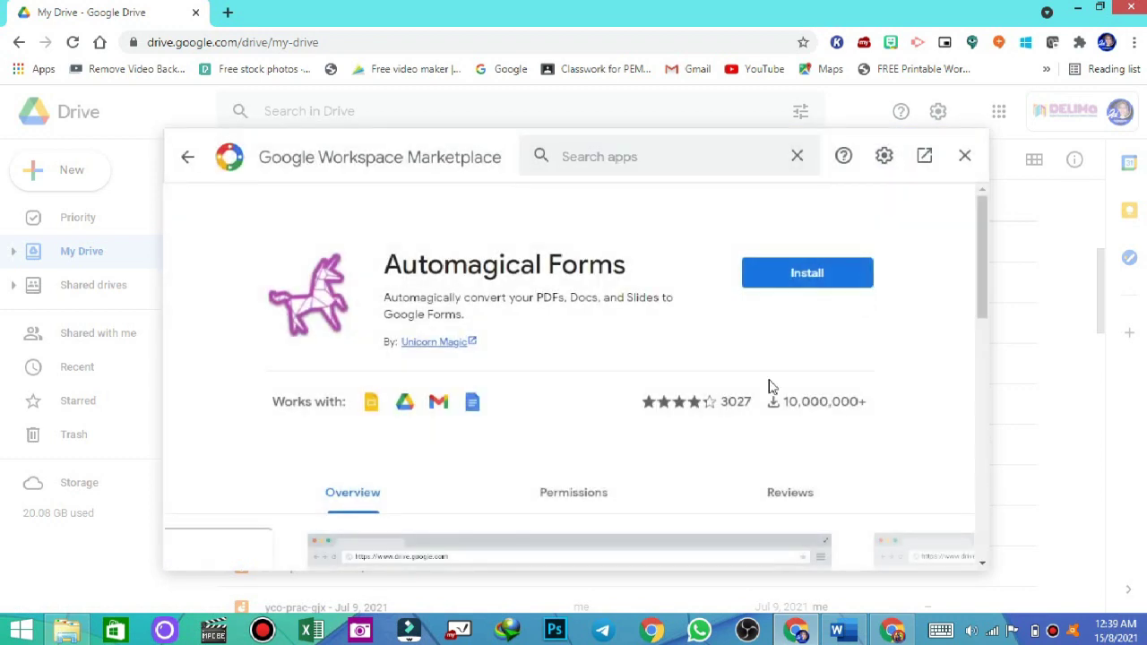
# Install the Automagical Forms add-on, allowing it access to the listed moe-dl.edu.my Google account
pyautogui.click(792, 291)
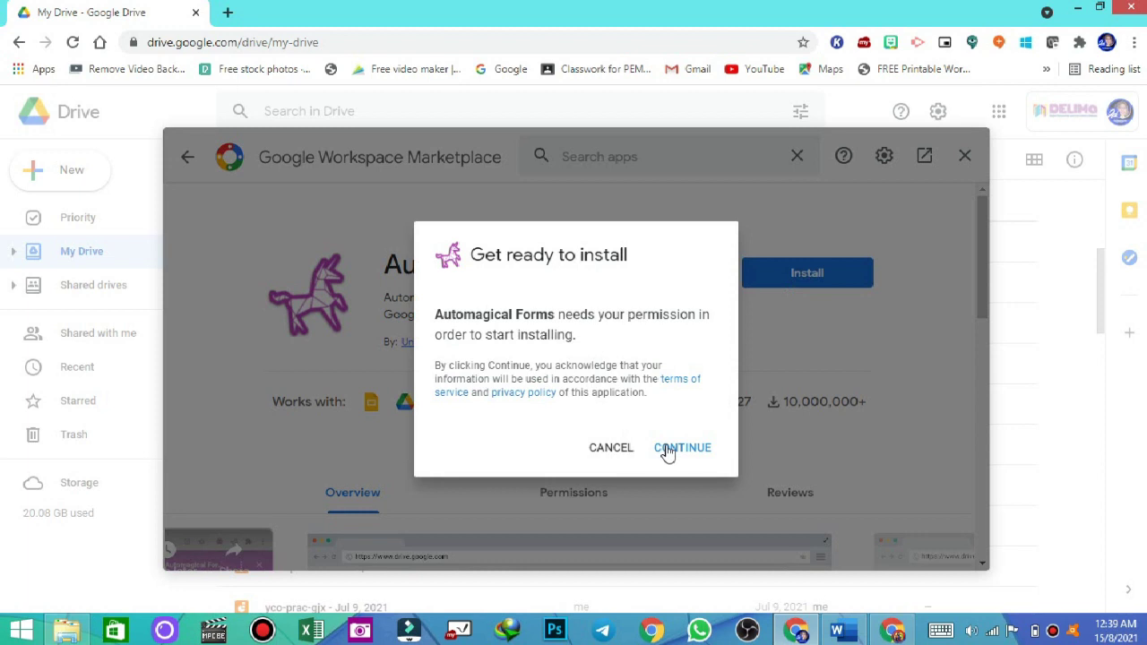
pyautogui.click(676, 448)
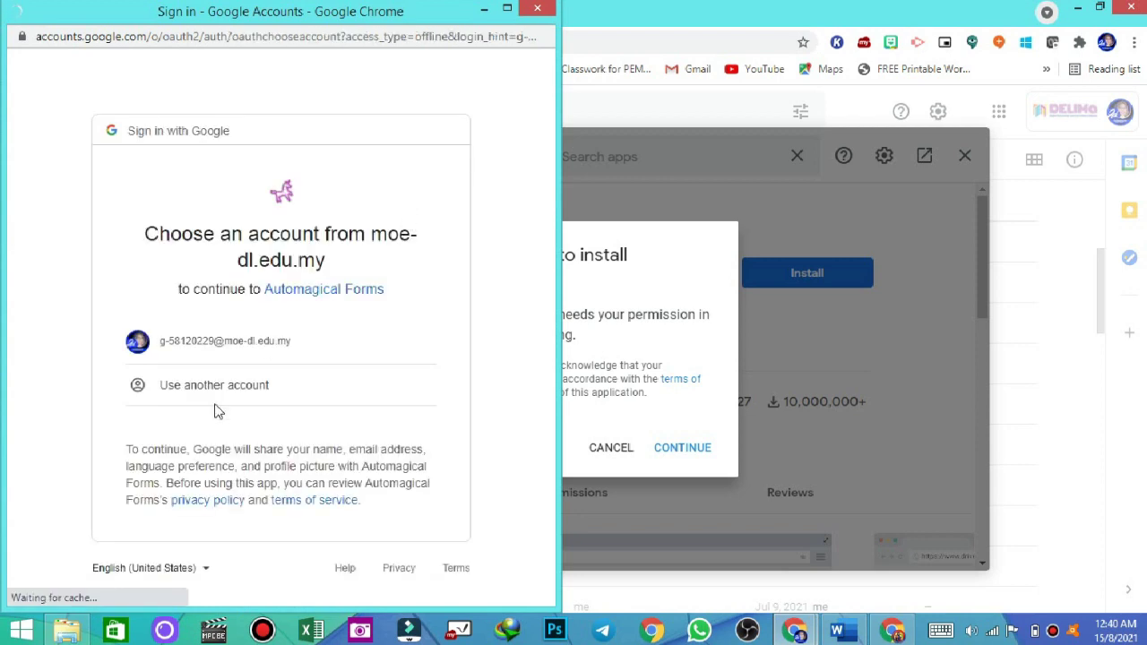
pyautogui.click(199, 350)
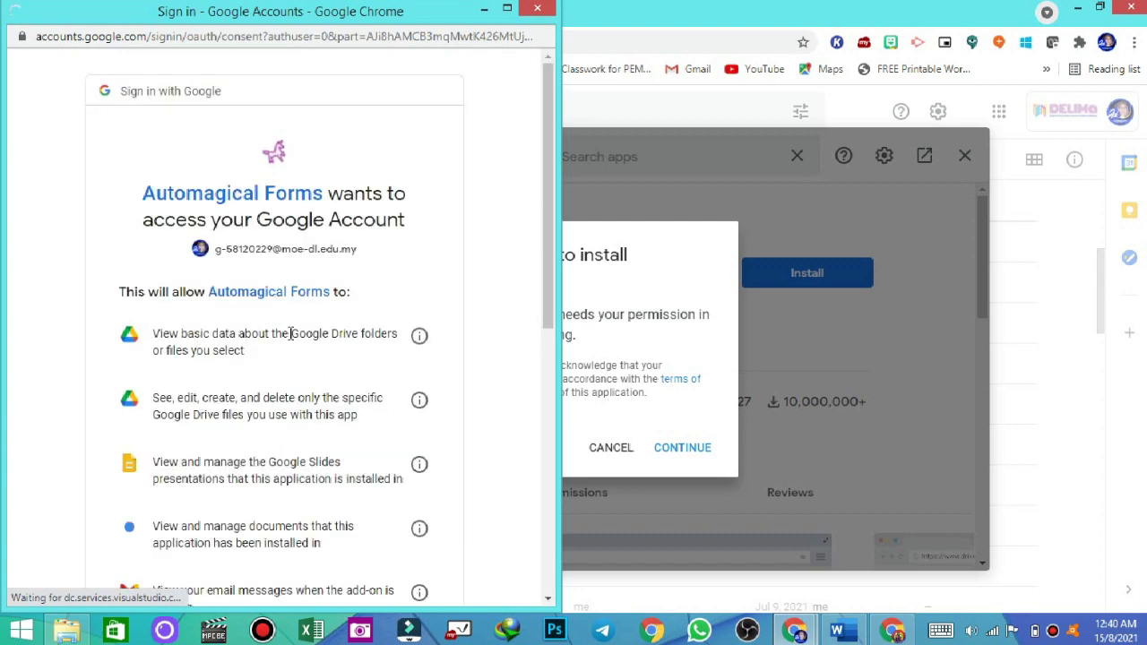
pyautogui.scroll(-4, 318, 343)
pyautogui.scroll(-2, 392, 527)
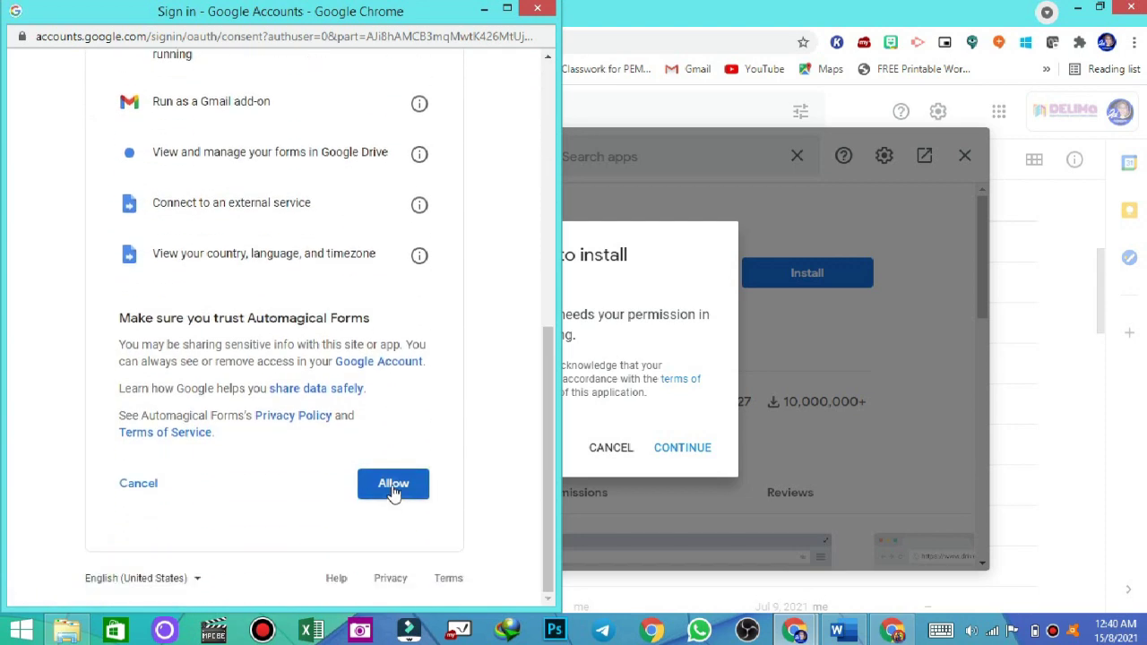
pyautogui.click(393, 491)
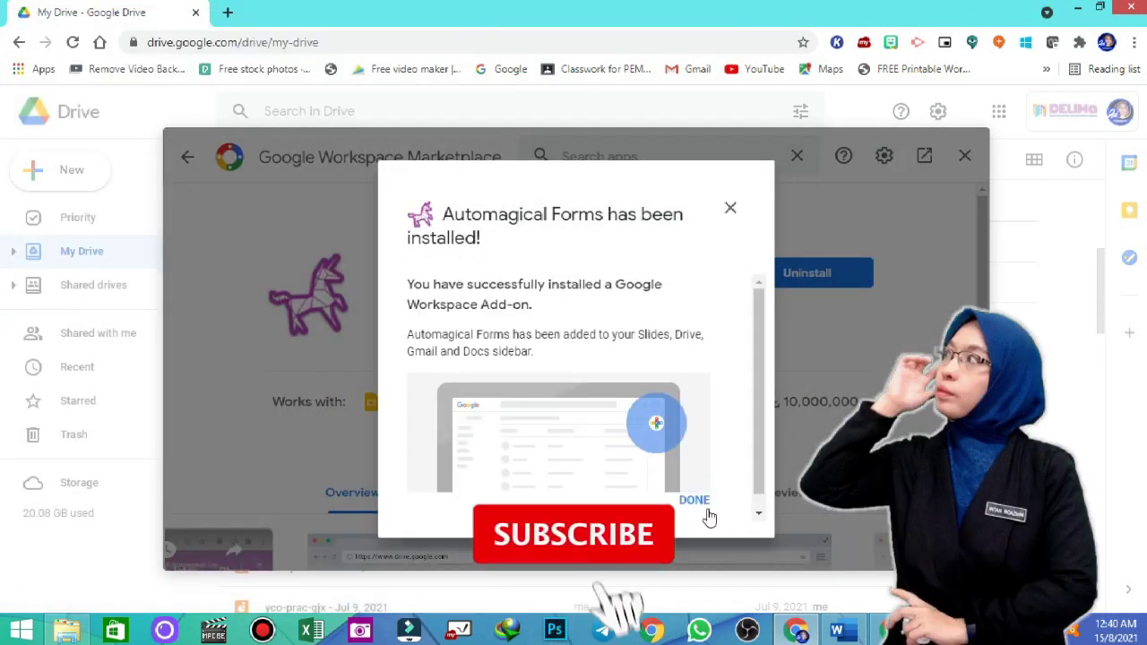
pyautogui.click(695, 501)
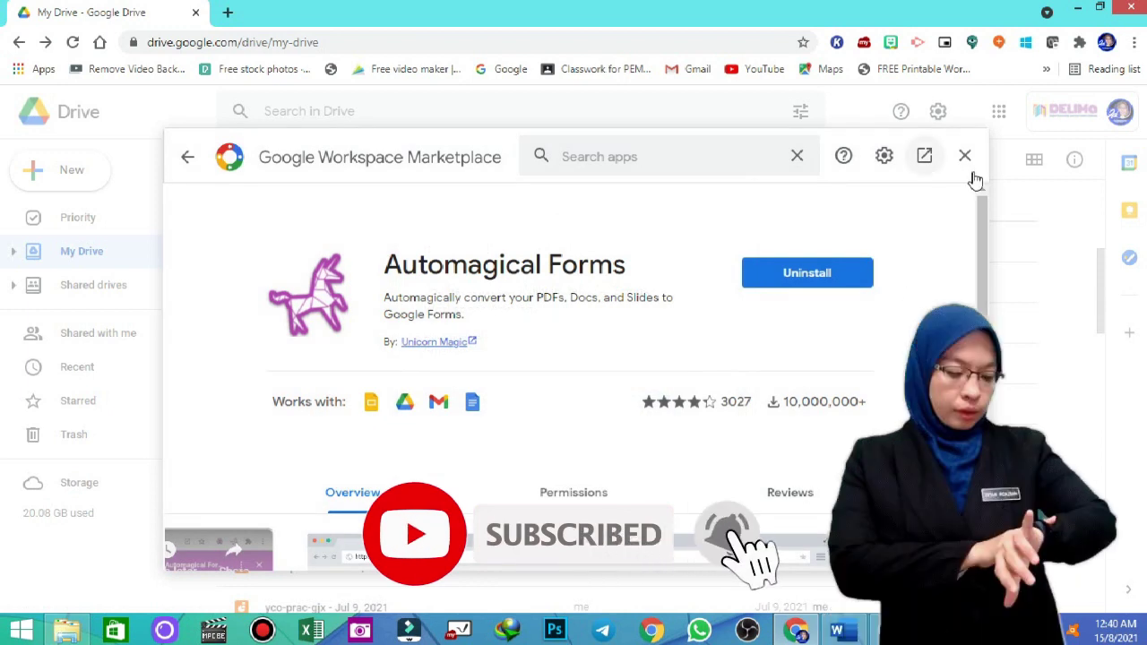
# Close the Marketplace, launch Automagical Forms on kuiz.pdf in My Drive and grant it permission to access the file
pyautogui.click(965, 157)
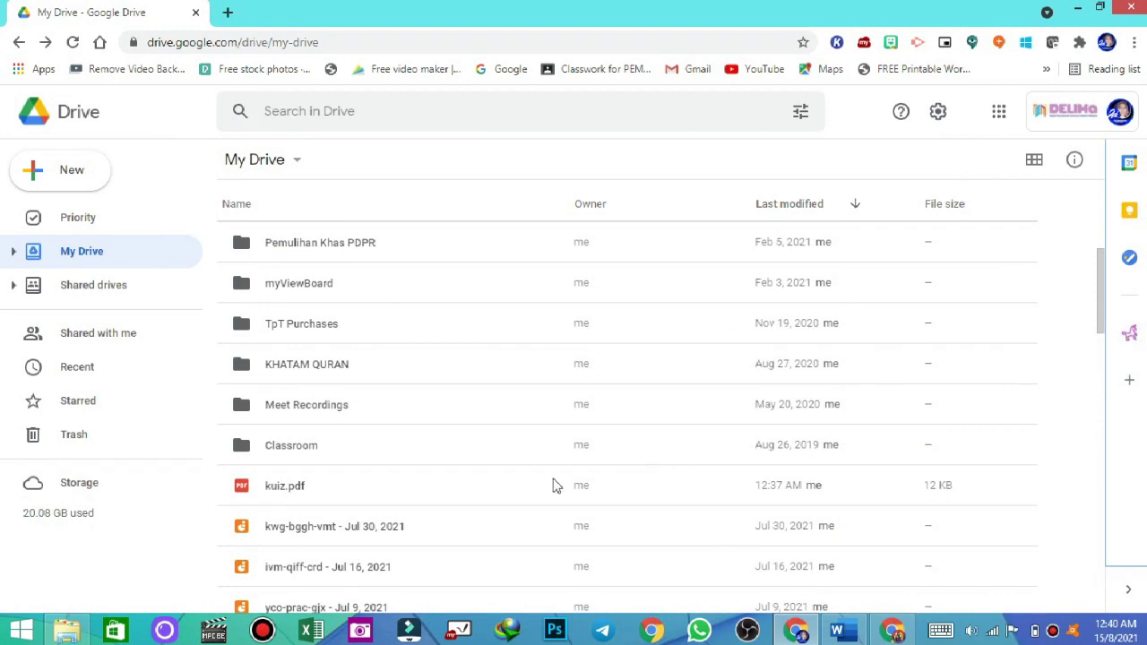
pyautogui.click(286, 488)
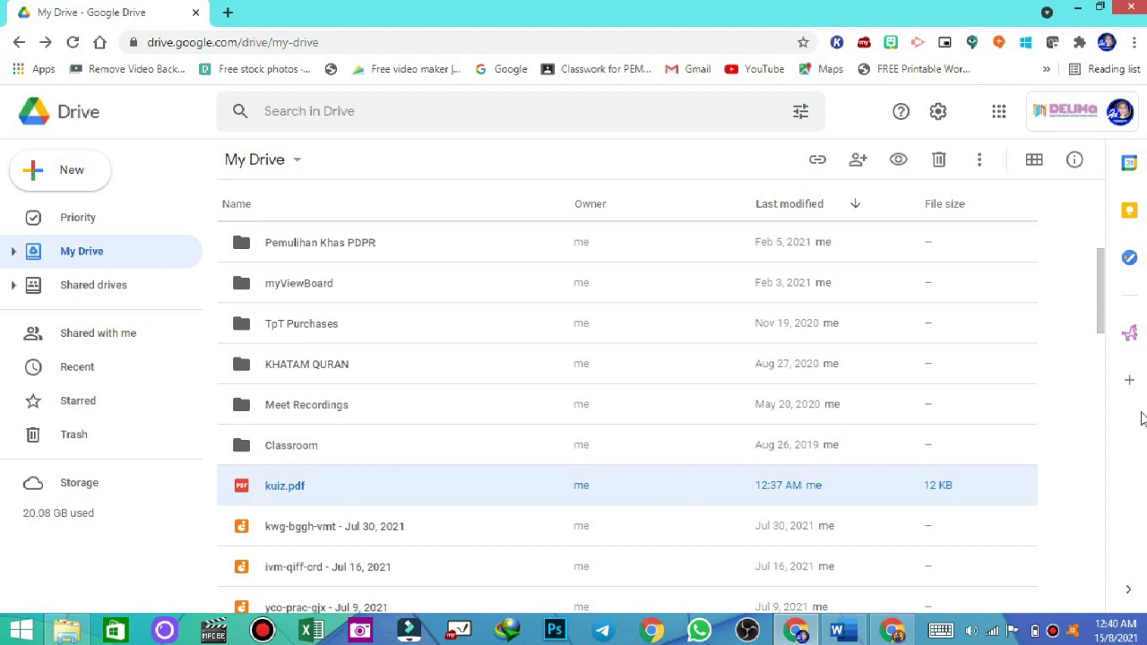
pyautogui.click(1131, 341)
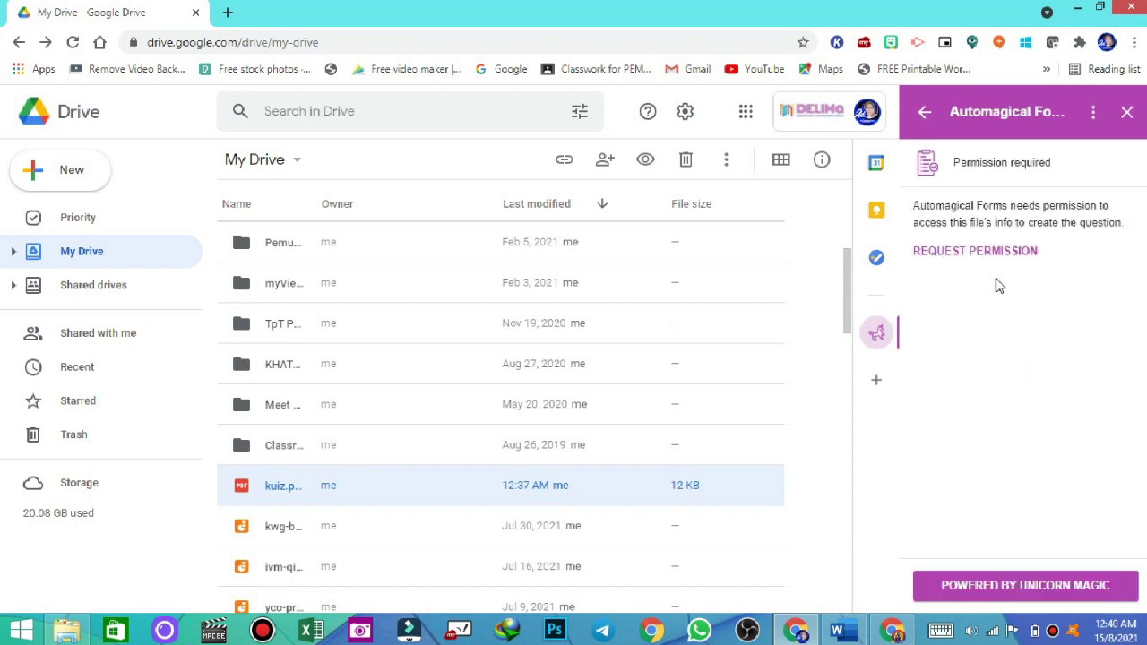
pyautogui.click(1001, 257)
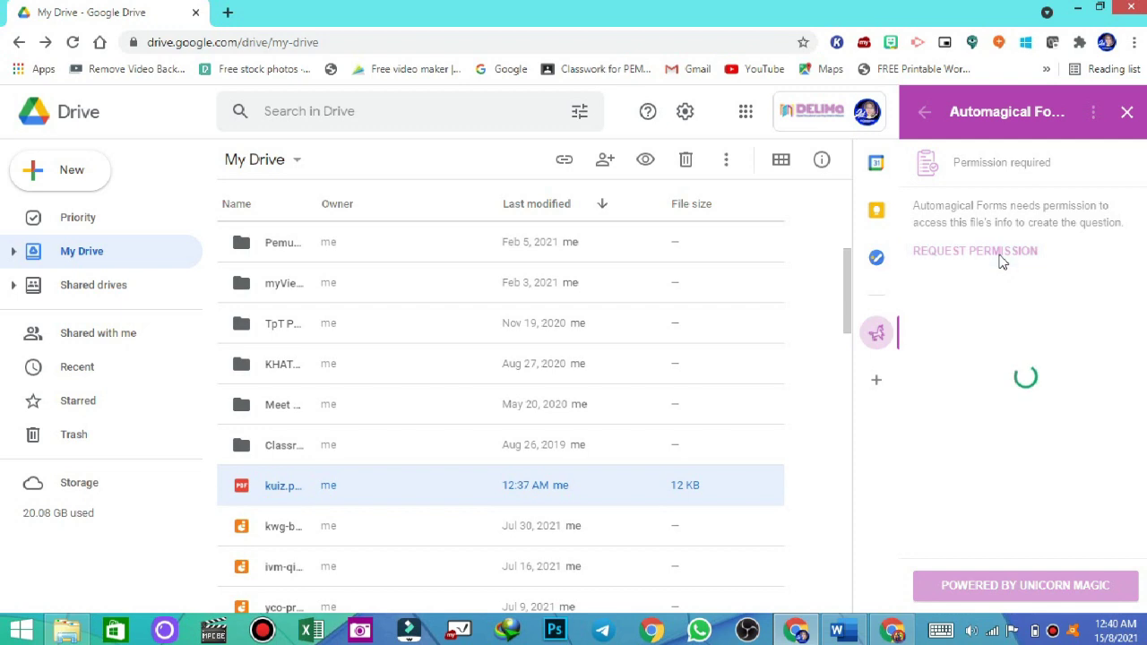
pyautogui.click(1097, 389)
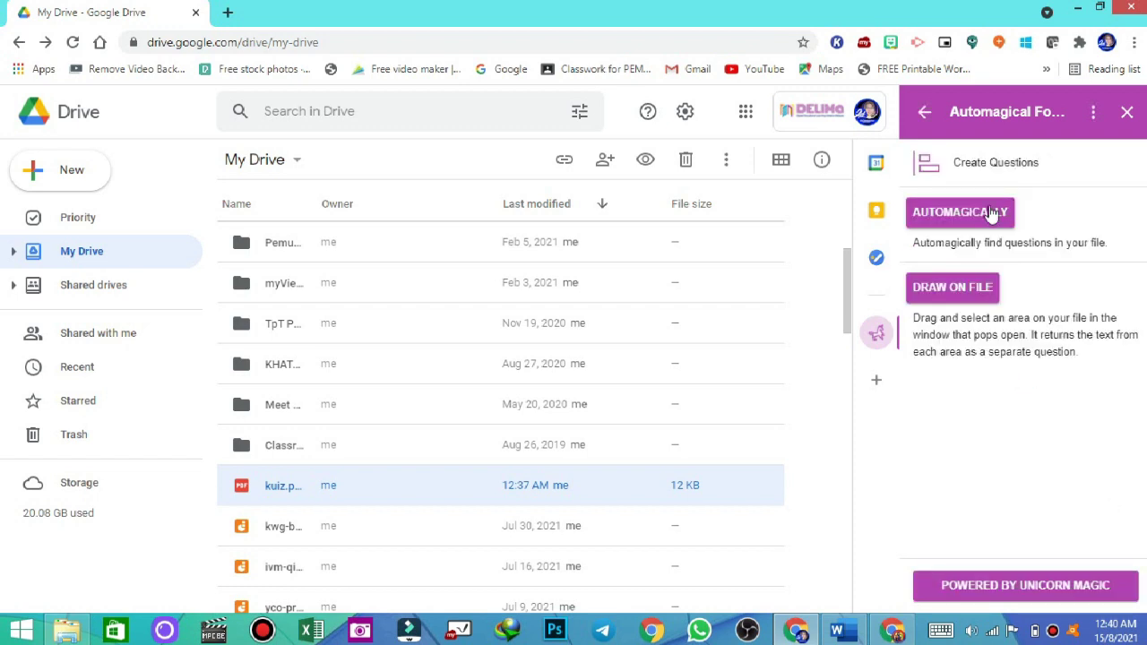
# Find the questions in kuiz.pdf automatically, review the detected list and create a Google Form with all of them
pyautogui.click(990, 214)
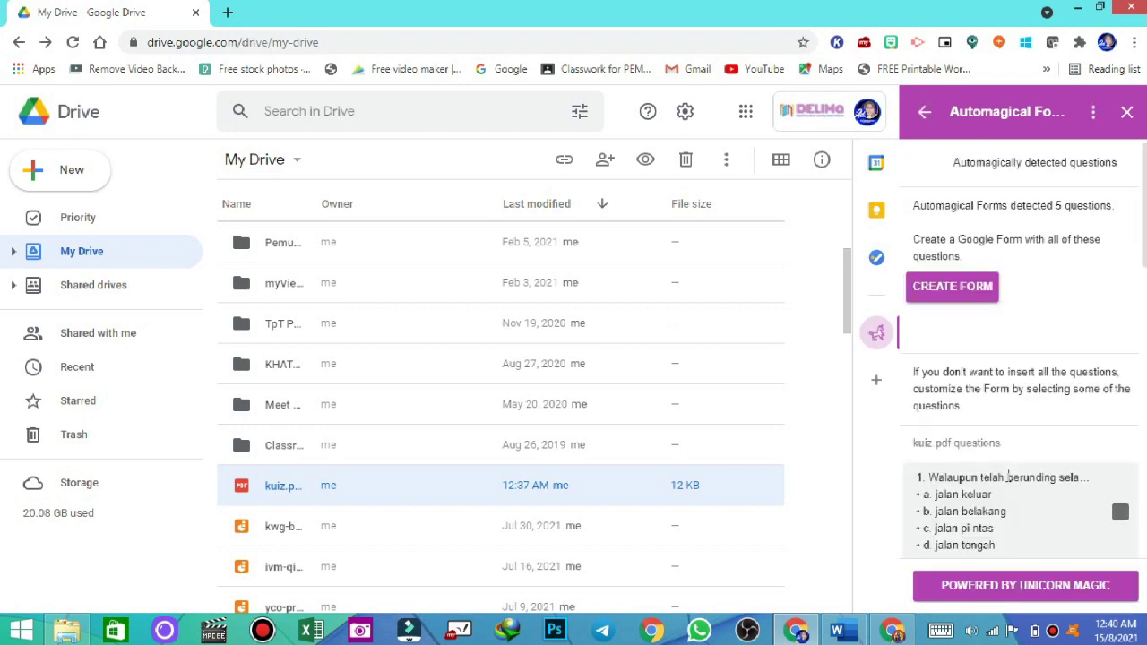
pyautogui.scroll(-2, 1064, 417)
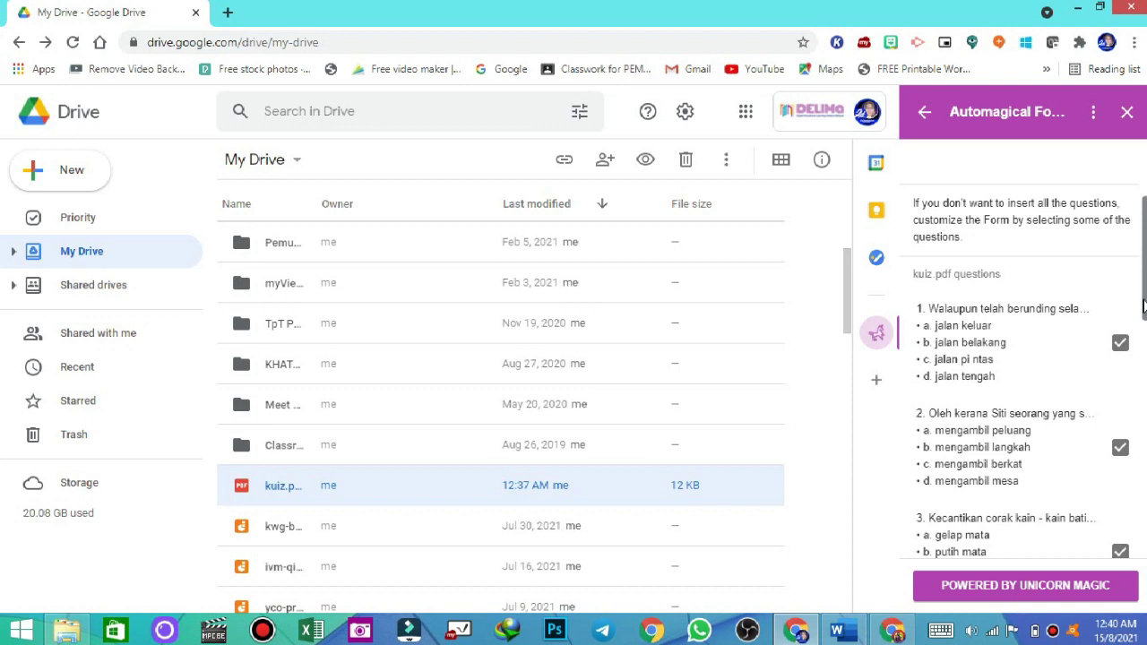
pyautogui.moveTo(1144, 296); pyautogui.dragTo(1143, 441)
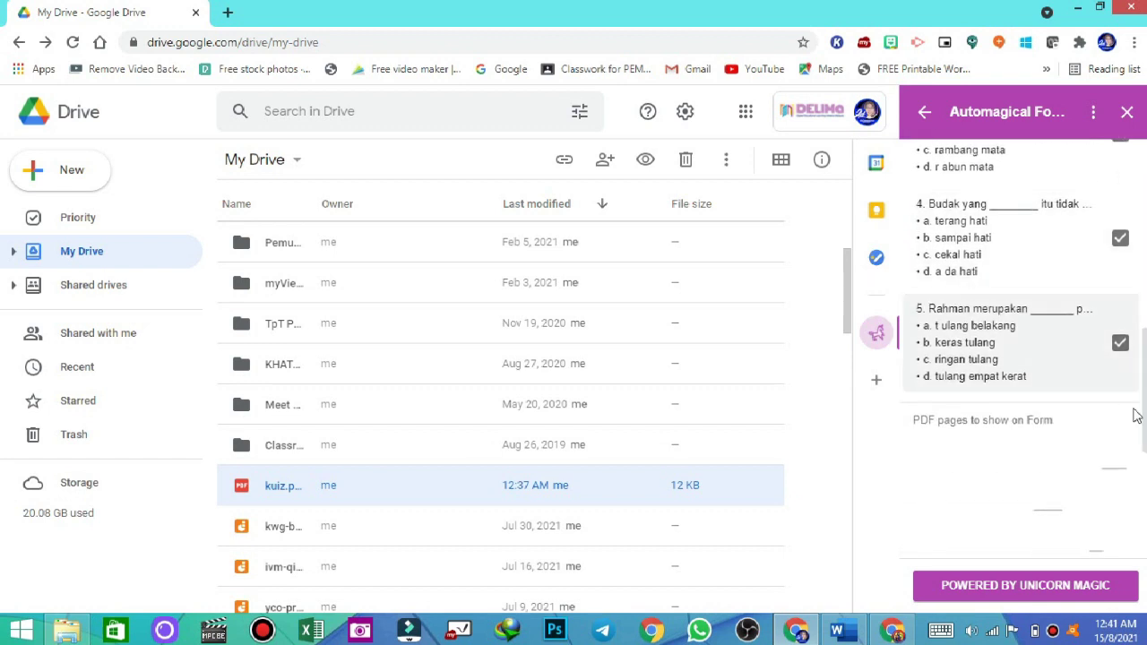
pyautogui.moveTo(1144, 407); pyautogui.dragTo(1144, 260)
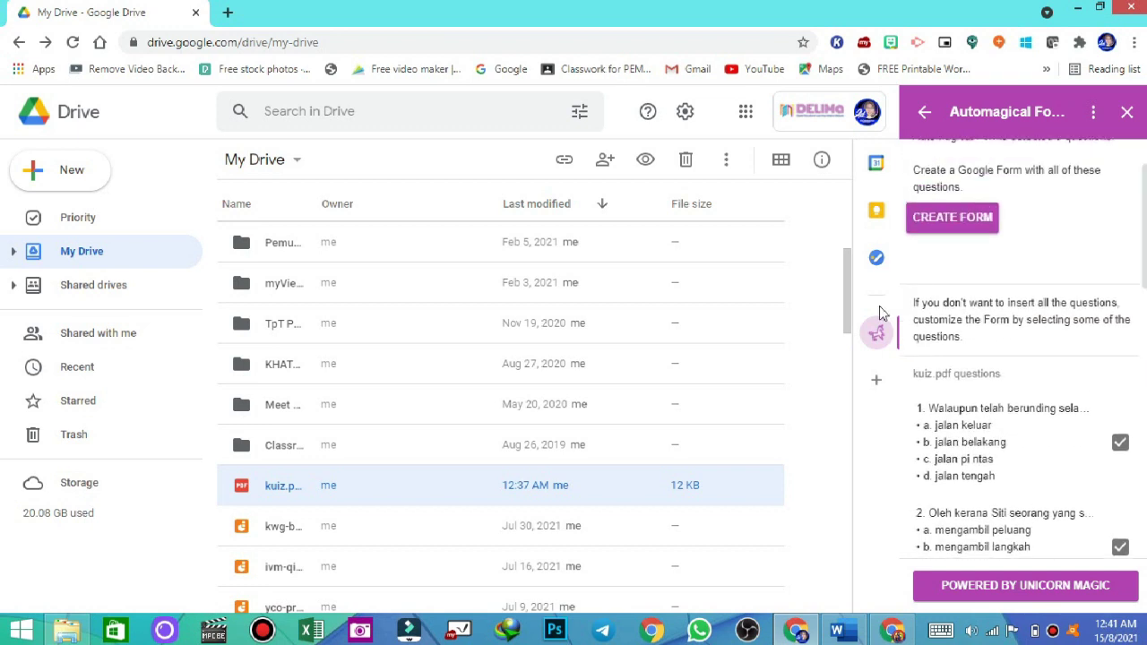
pyautogui.click(958, 220)
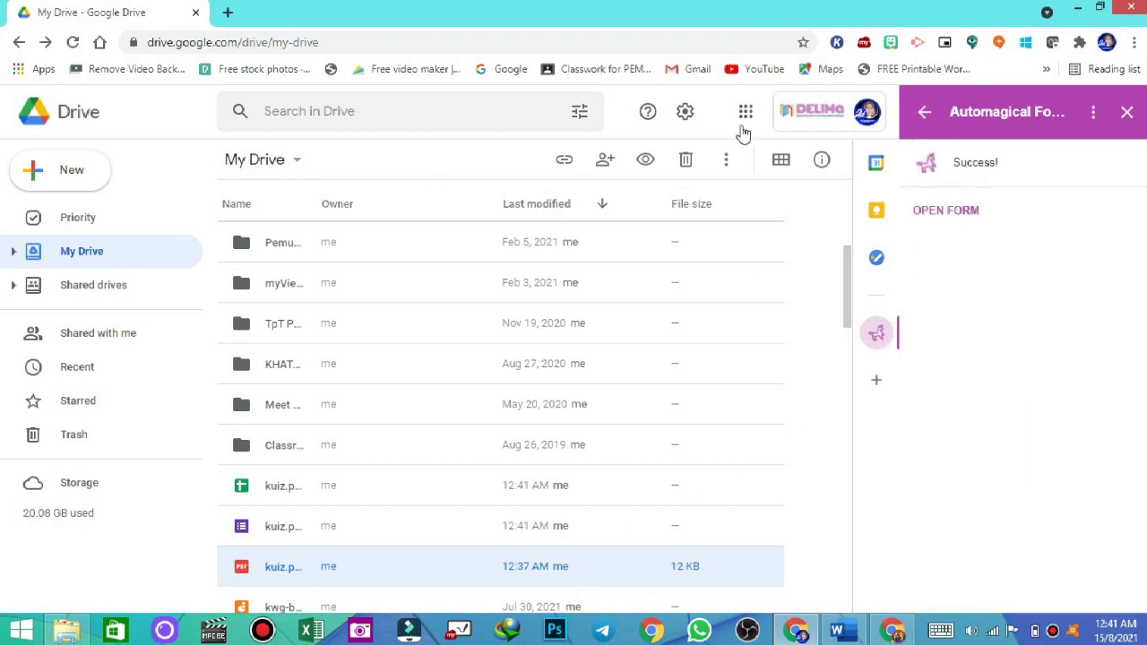
# Open the generated form and check its questions and answer options through to the last one
pyautogui.click(937, 215)
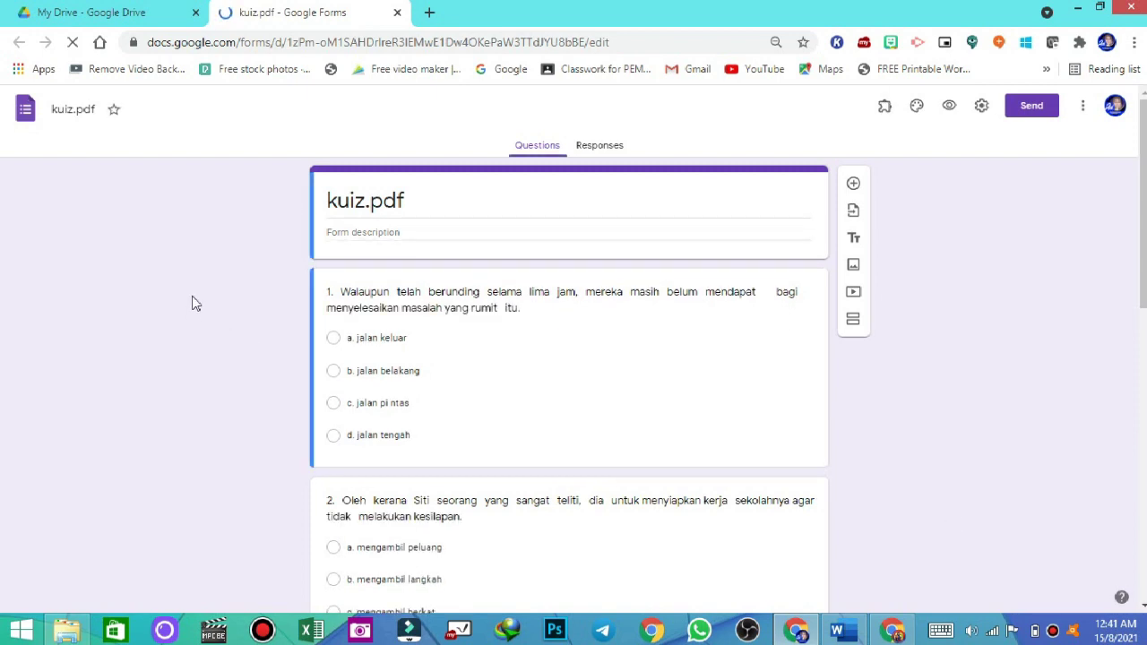
pyautogui.scroll(-8, 191, 305)
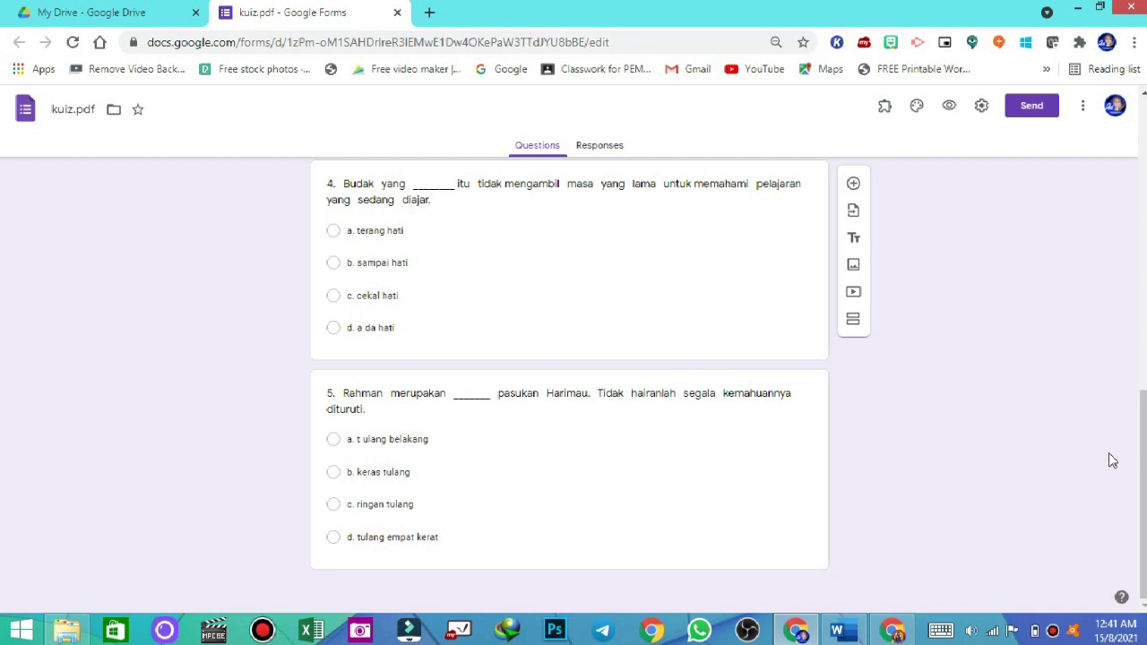
pyautogui.moveTo(1144, 414); pyautogui.dragTo(1141, 89)
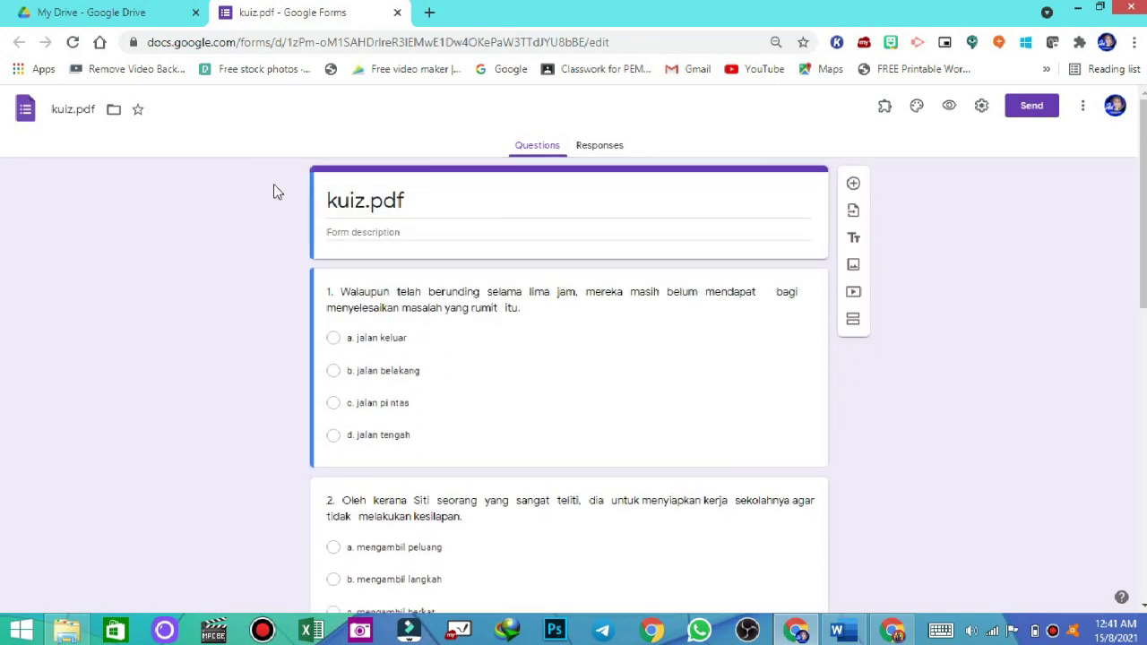
# Rename the form and its heading as KUIZ SIMPULAN BAHASA
pyautogui.moveTo(95, 109); pyautogui.dragTo(9, 106)
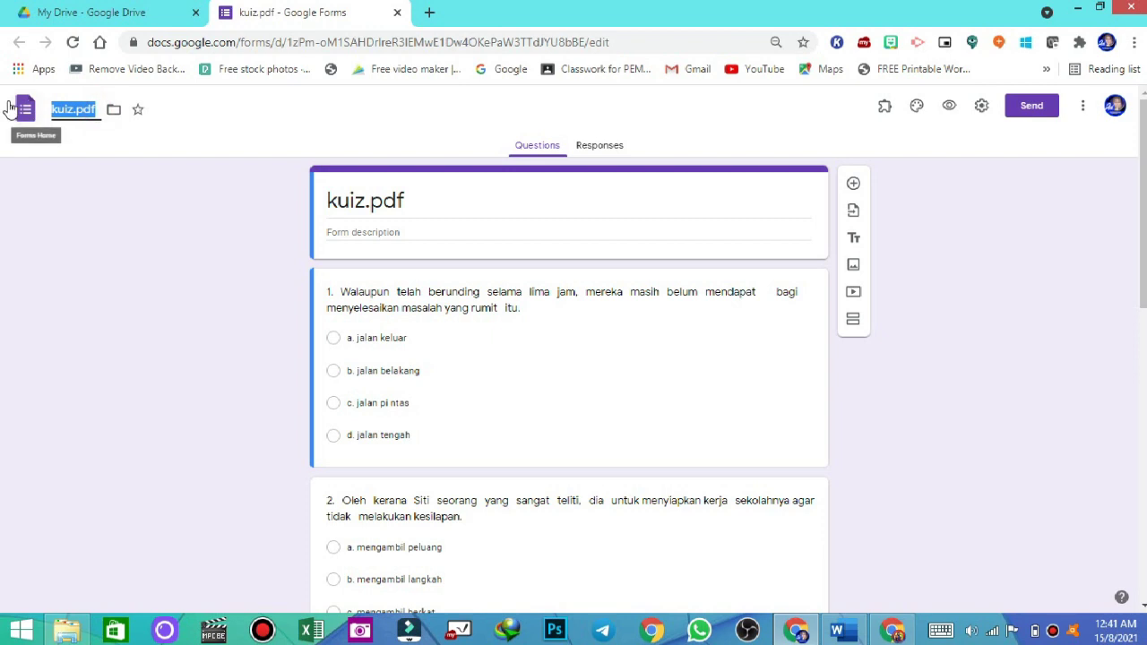
pyautogui.write('KUI')
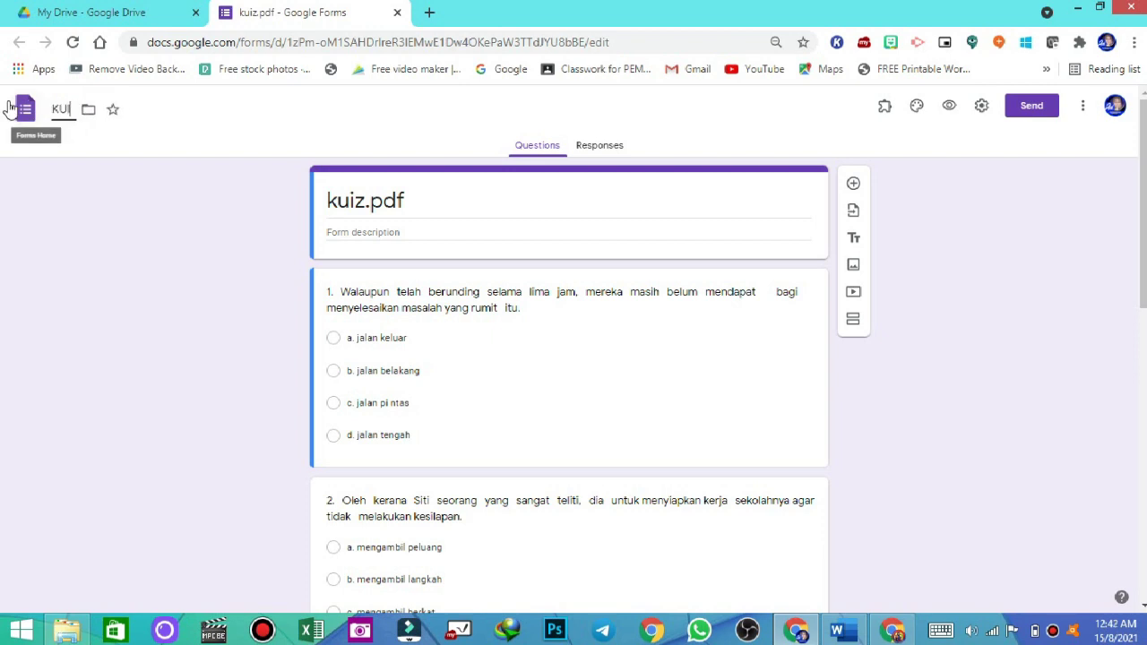
pyautogui.write('Z SIMP')
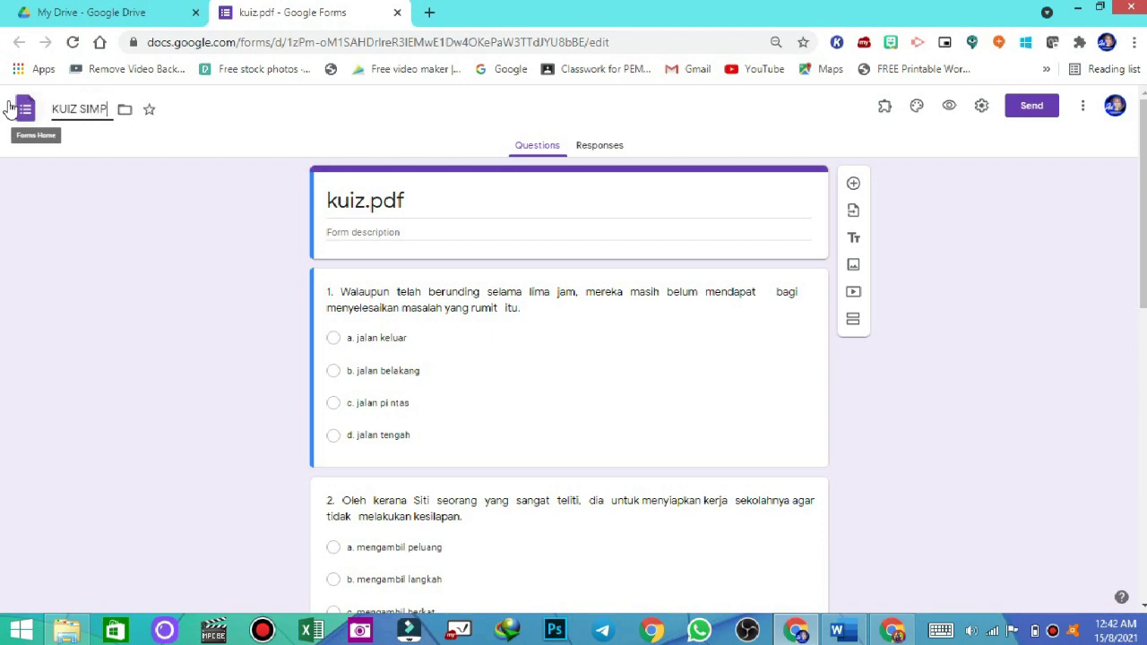
pyautogui.write('ULAN BAHASA')
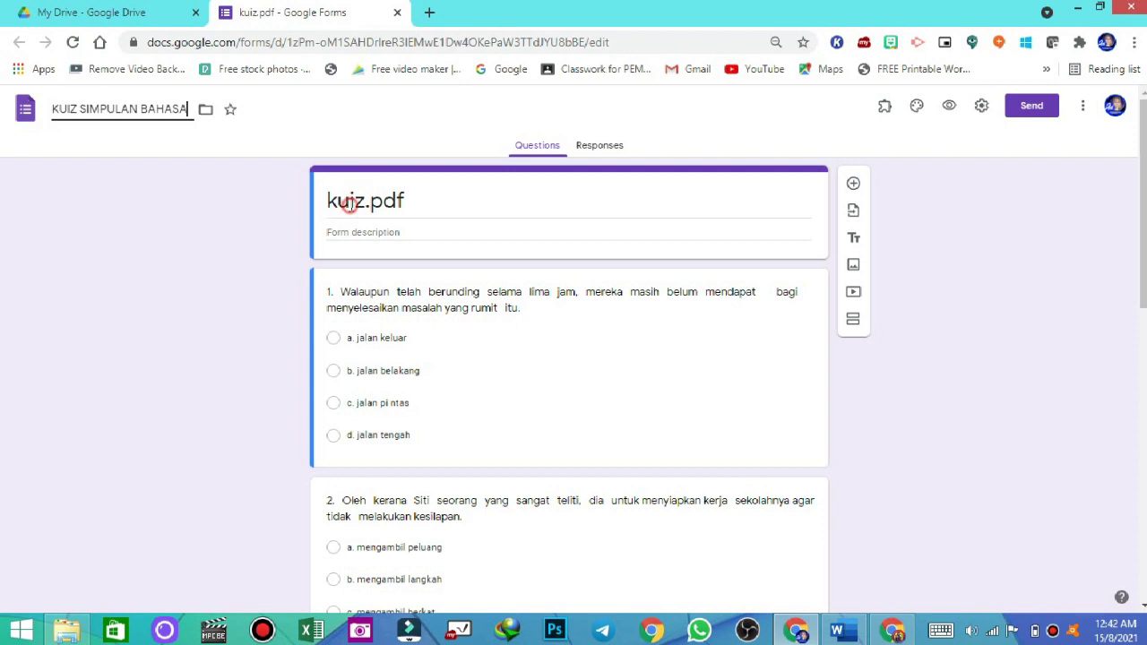
pyautogui.doubleClick(345, 199)
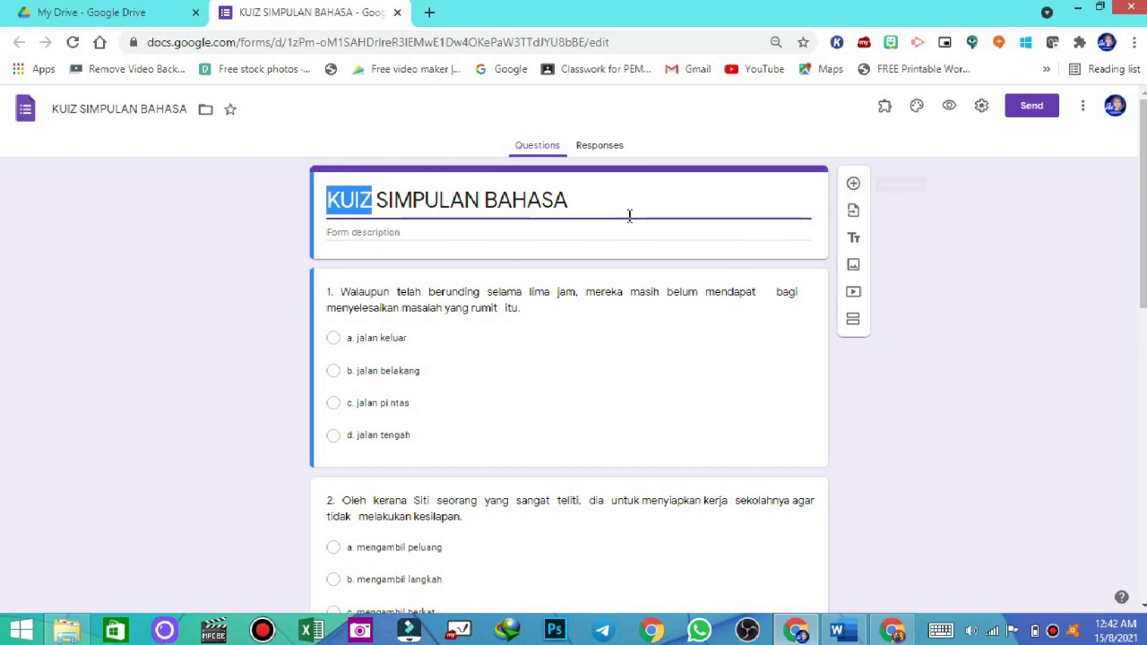
# Add a required short-answer question "NAMA MURID :" above the first quiz question
pyautogui.click(854, 182)
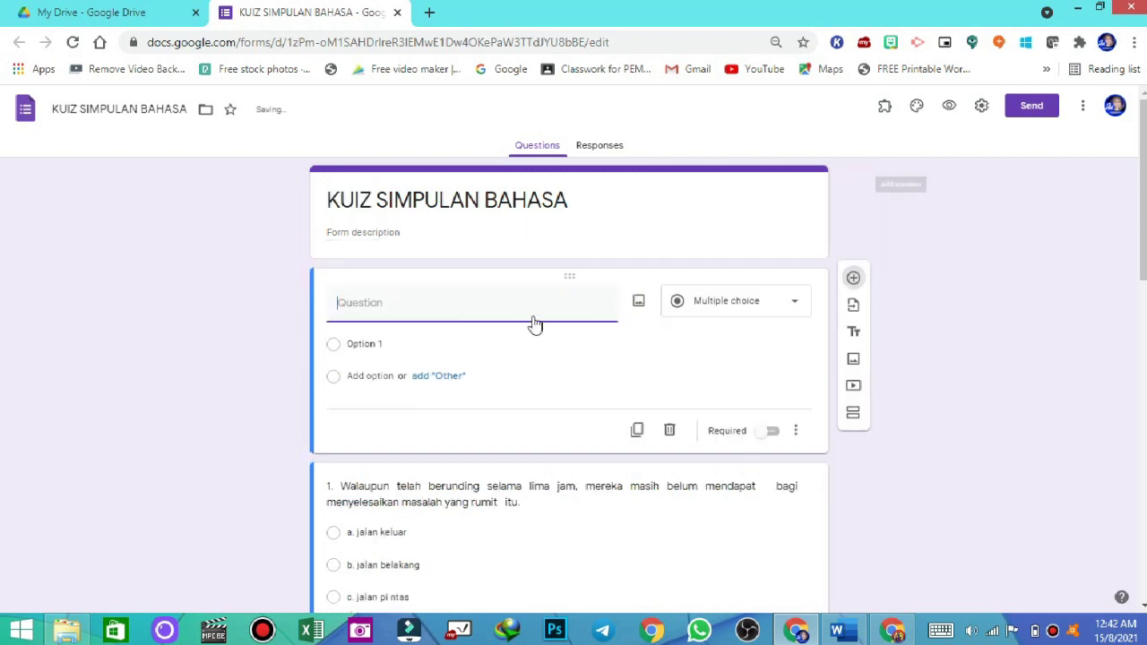
pyautogui.write('NAMA')
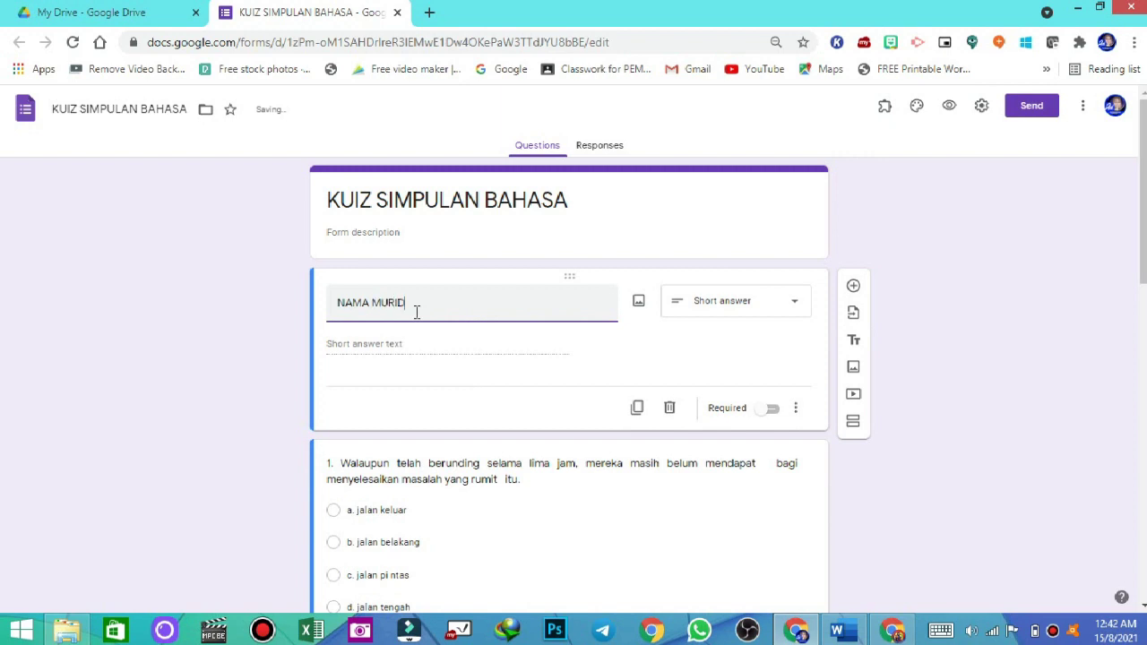
pyautogui.write(' MURID :')
pyautogui.click(771, 408)
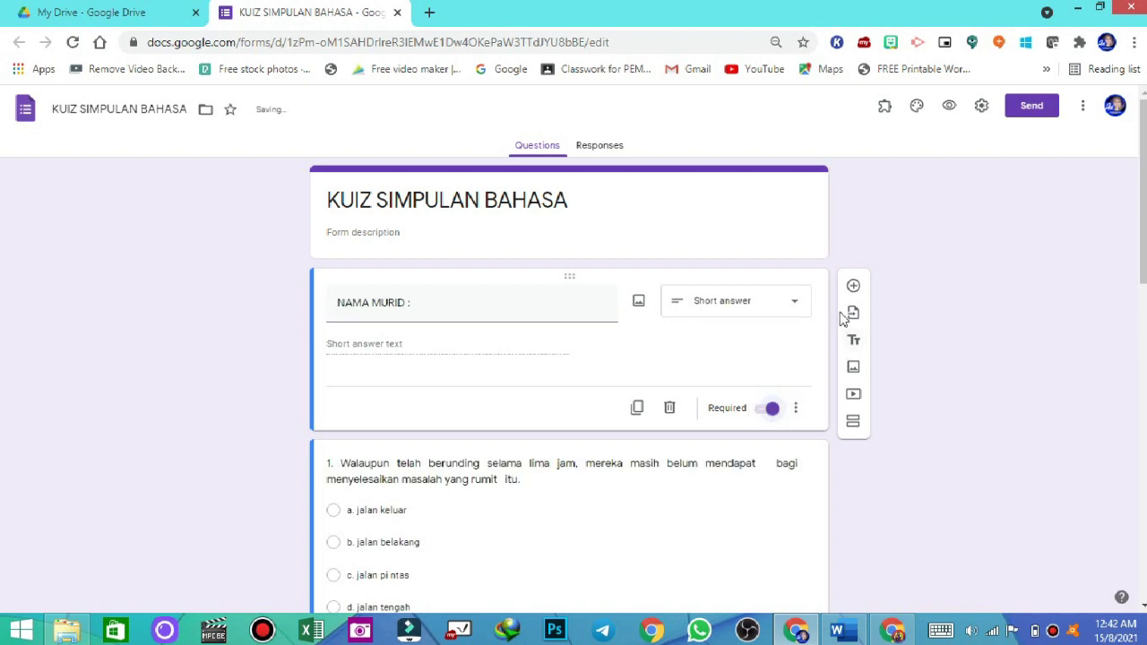
# Add a required question "KELAS :" below NAMA MURID and set its type to Short answer
pyautogui.click(853, 286)
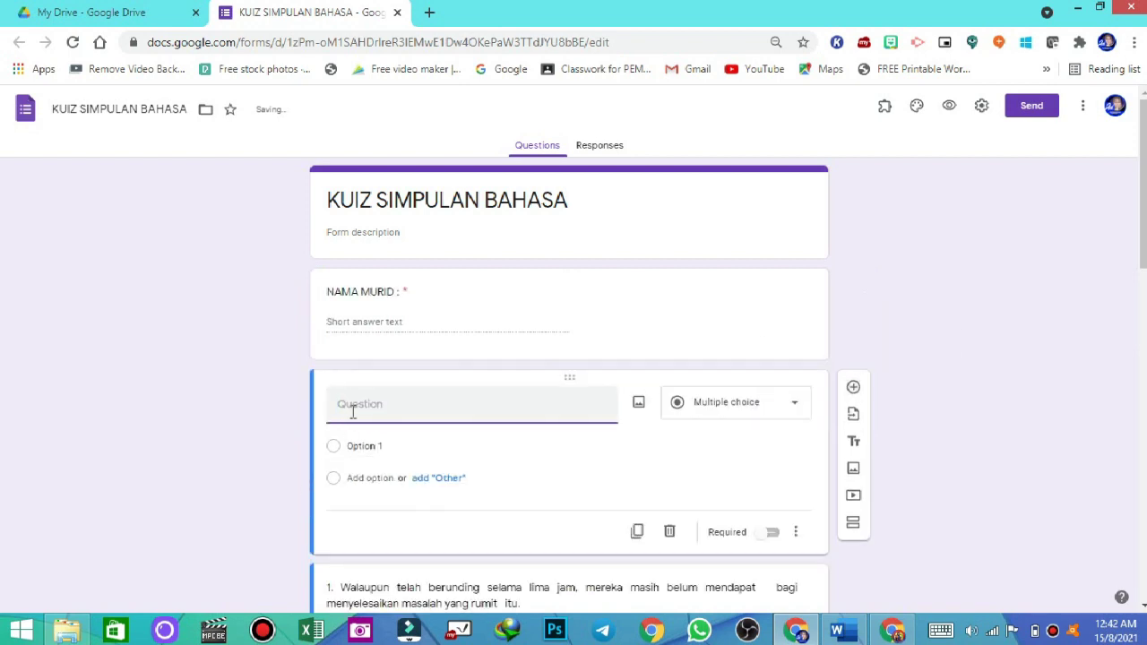
pyautogui.write('KELAS :')
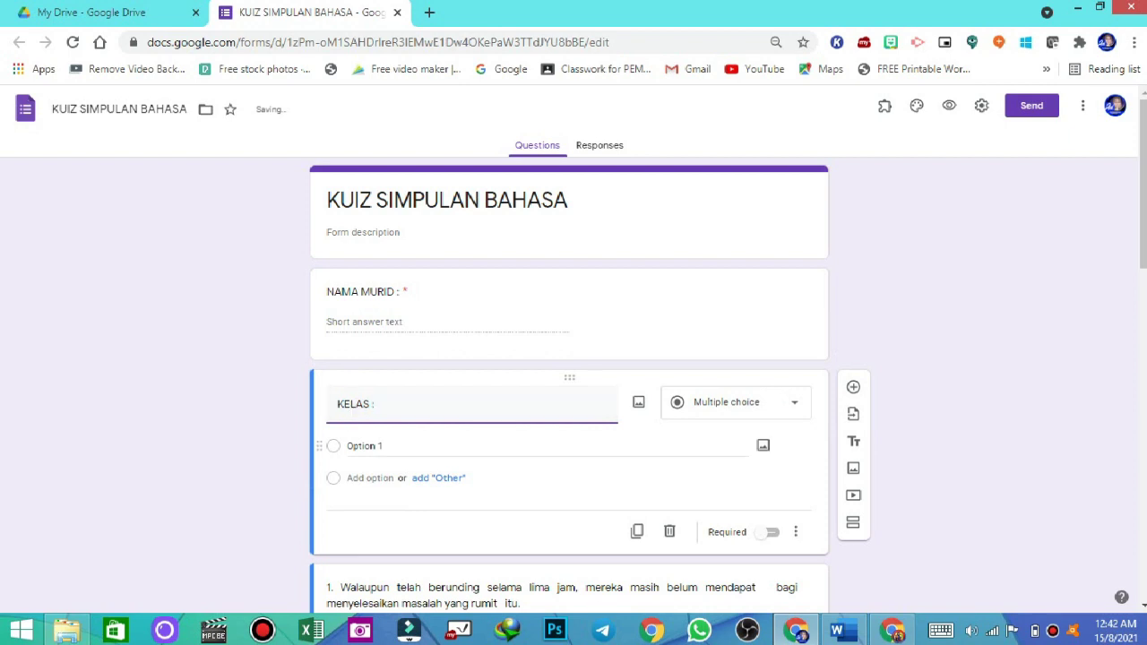
pyautogui.click(733, 418)
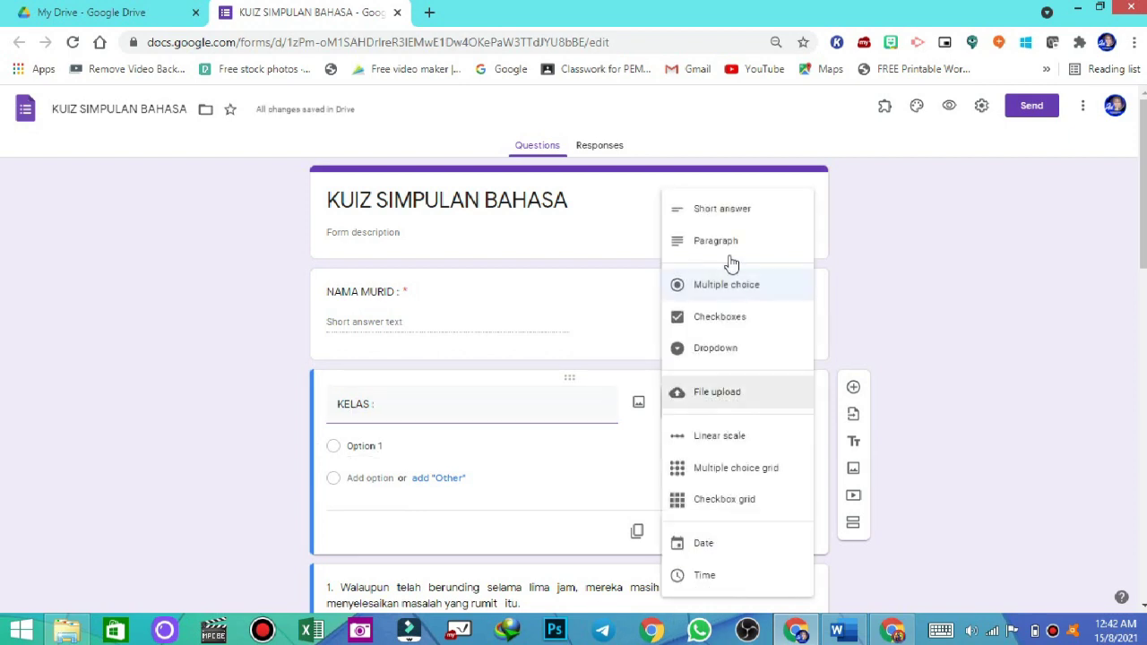
pyautogui.click(733, 222)
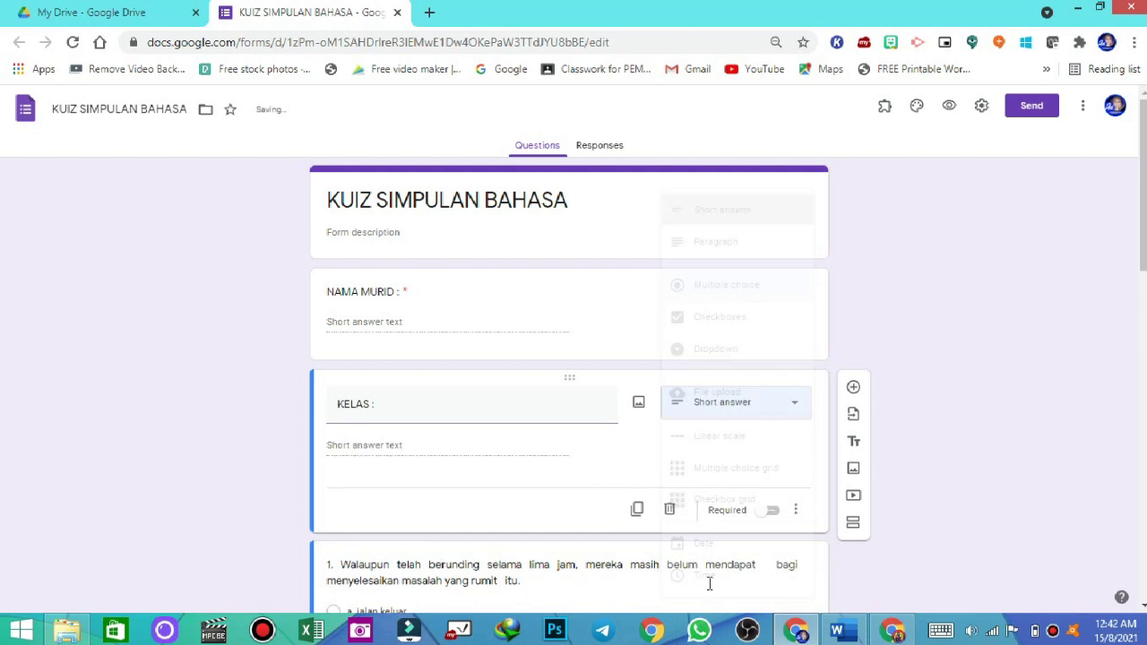
pyautogui.click(768, 511)
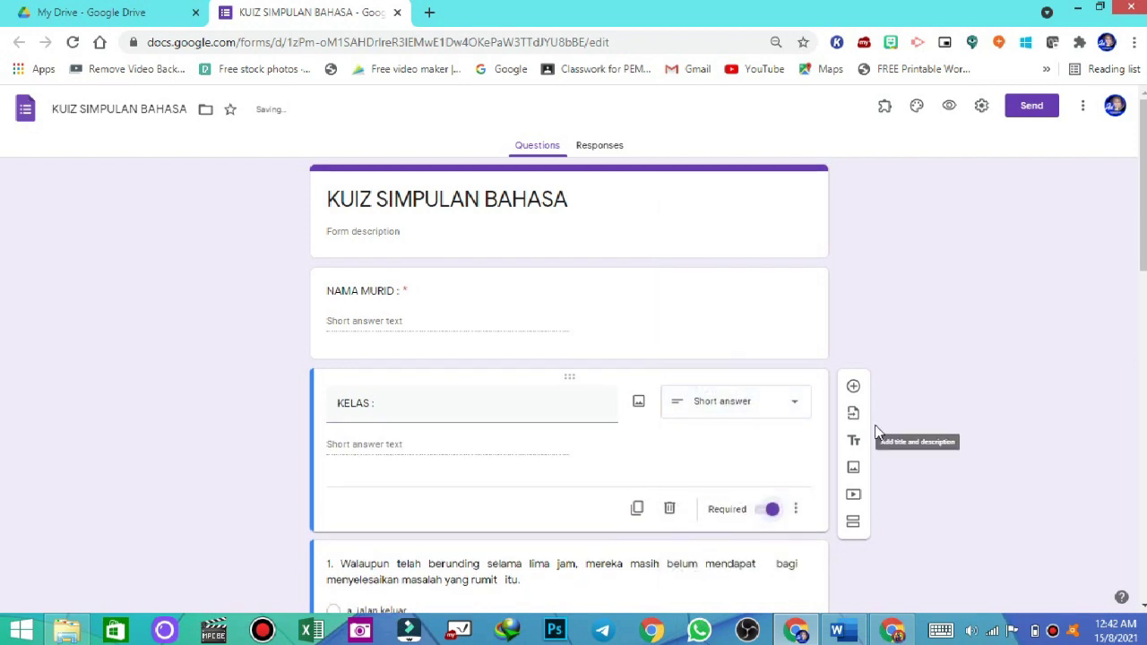
pyautogui.scroll(-5, 876, 435)
pyautogui.click(472, 271)
pyautogui.scroll(5, 538, 215)
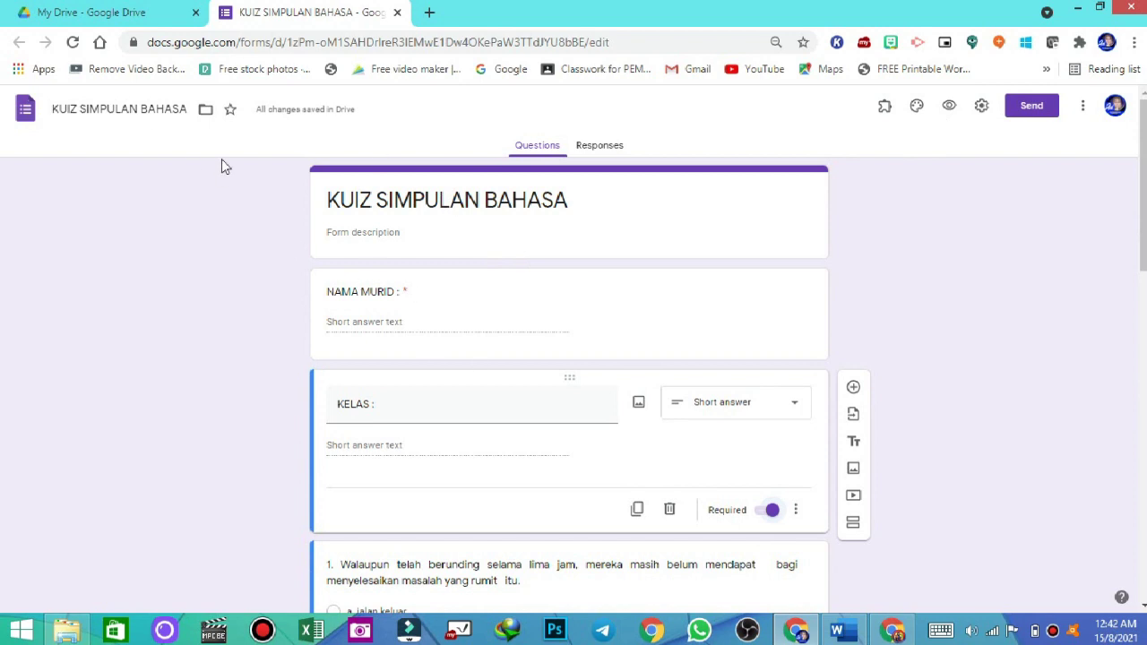
# In the form settings, limit respondents to 1 response and set the confirmation message to "Tahniah! Jawapan anda telahpun direkodkan"
pyautogui.click(982, 107)
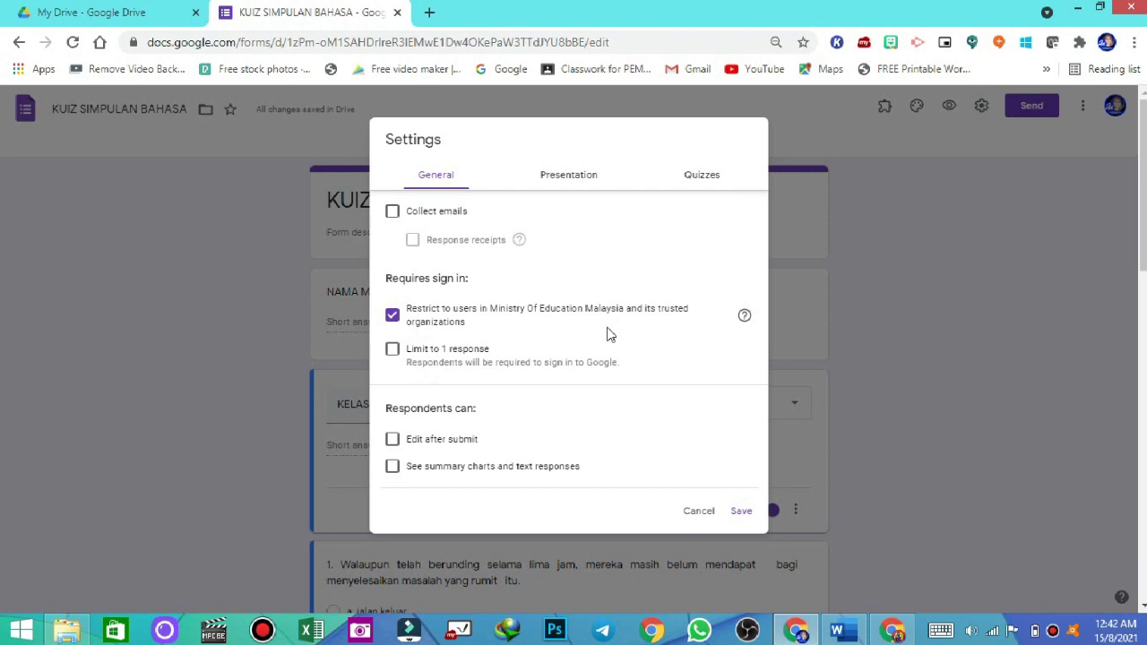
pyautogui.click(393, 352)
pyautogui.click(558, 176)
pyautogui.click(435, 326)
pyautogui.write('K')
pyautogui.press('BackSpace')
pyautogui.write('Tahniah')
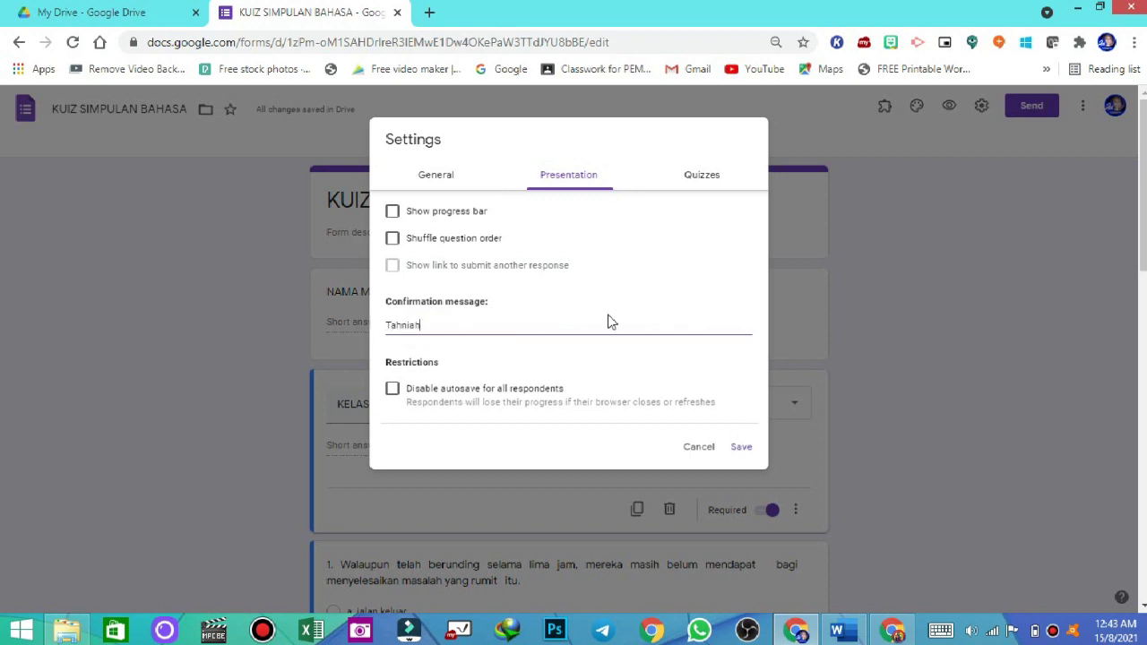
pyautogui.write('! Jawapan anda telahpun direkodkan')
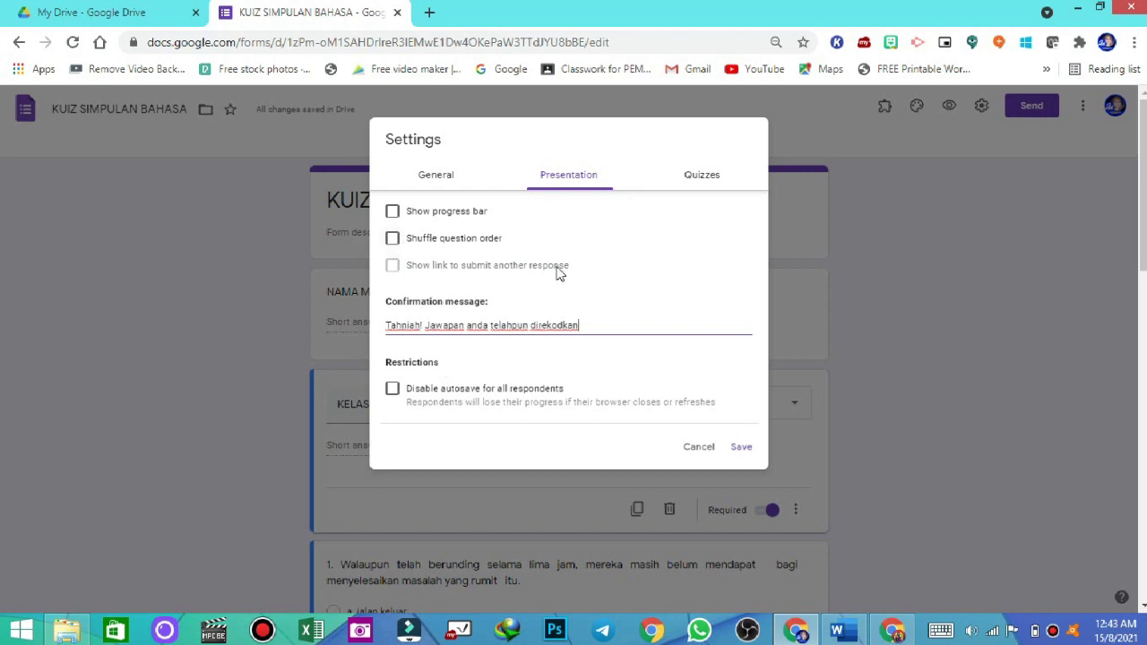
# Make the form a quiz, review the grade release and respondent options, and save the settings
pyautogui.click(704, 183)
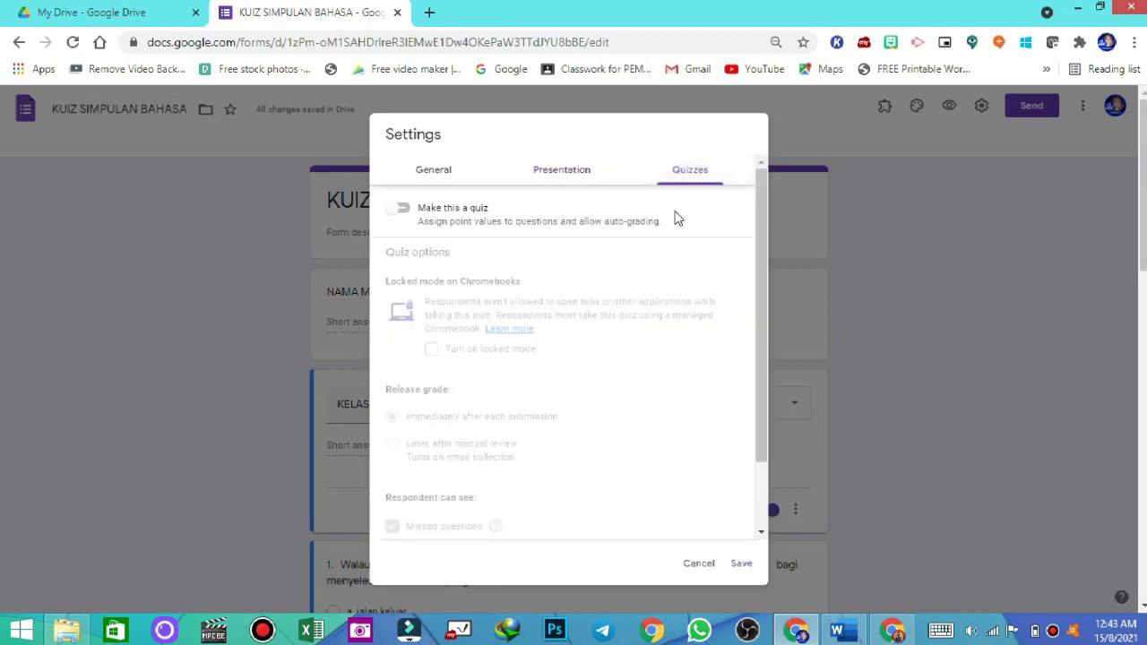
pyautogui.click(404, 211)
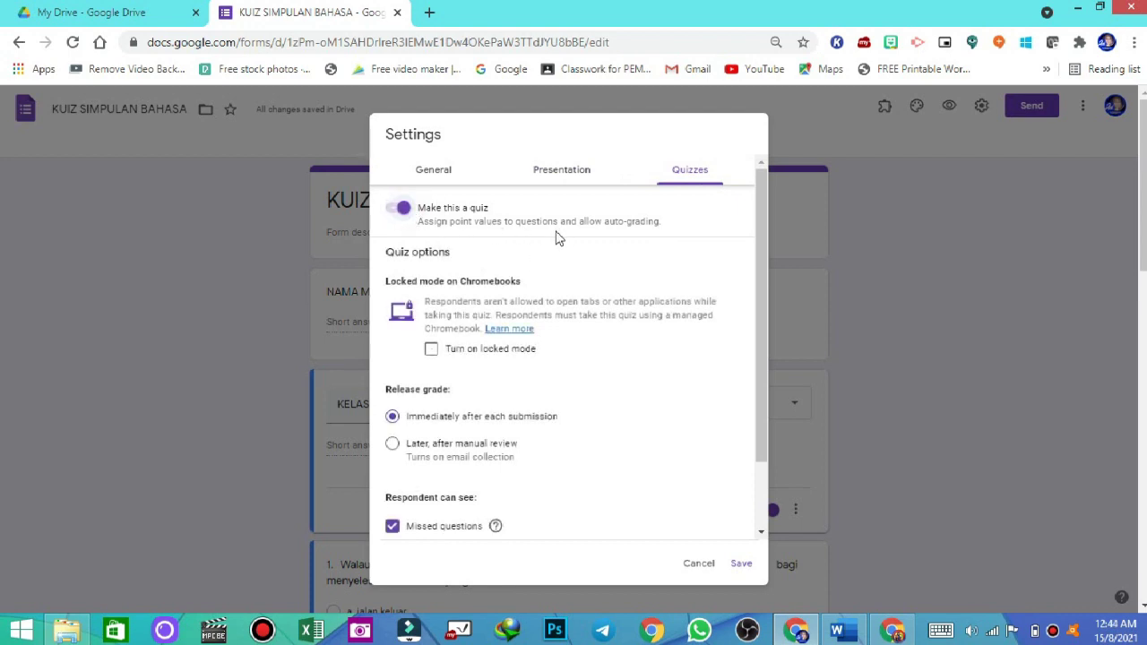
pyautogui.scroll(-2, 443, 412)
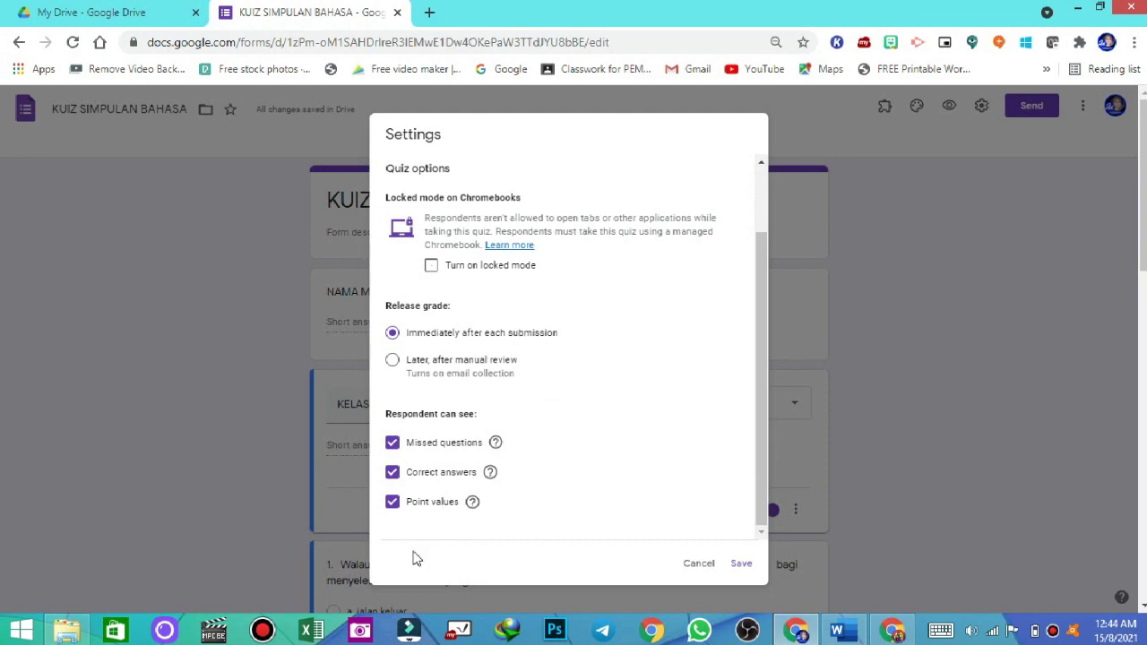
pyautogui.click(748, 569)
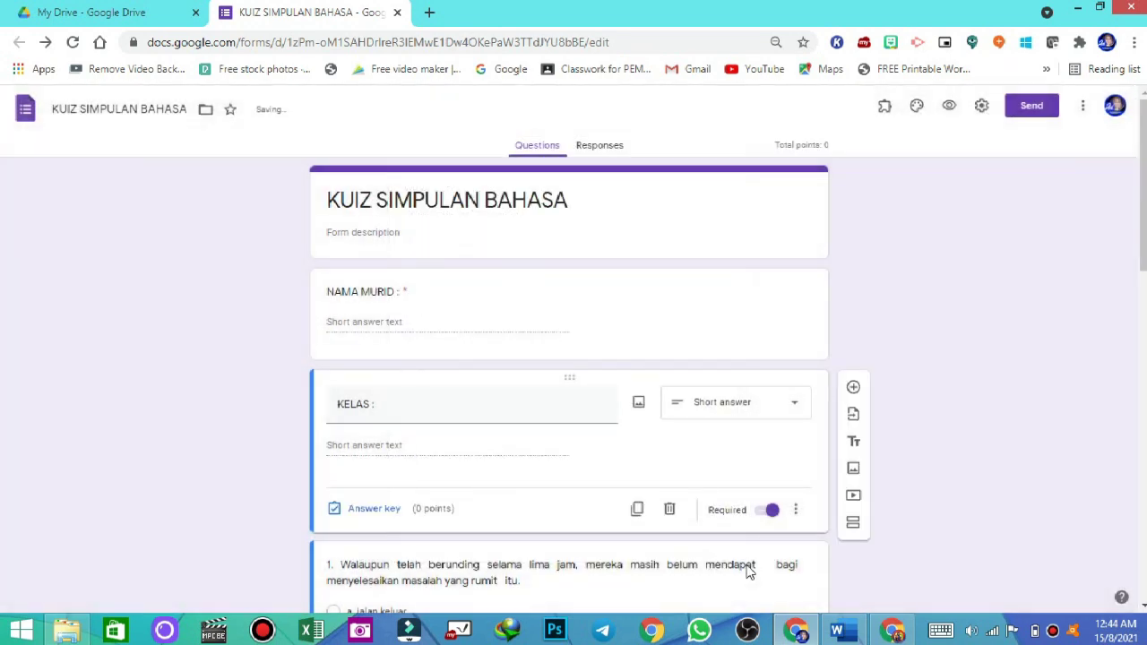
pyautogui.scroll(-3, 324, 337)
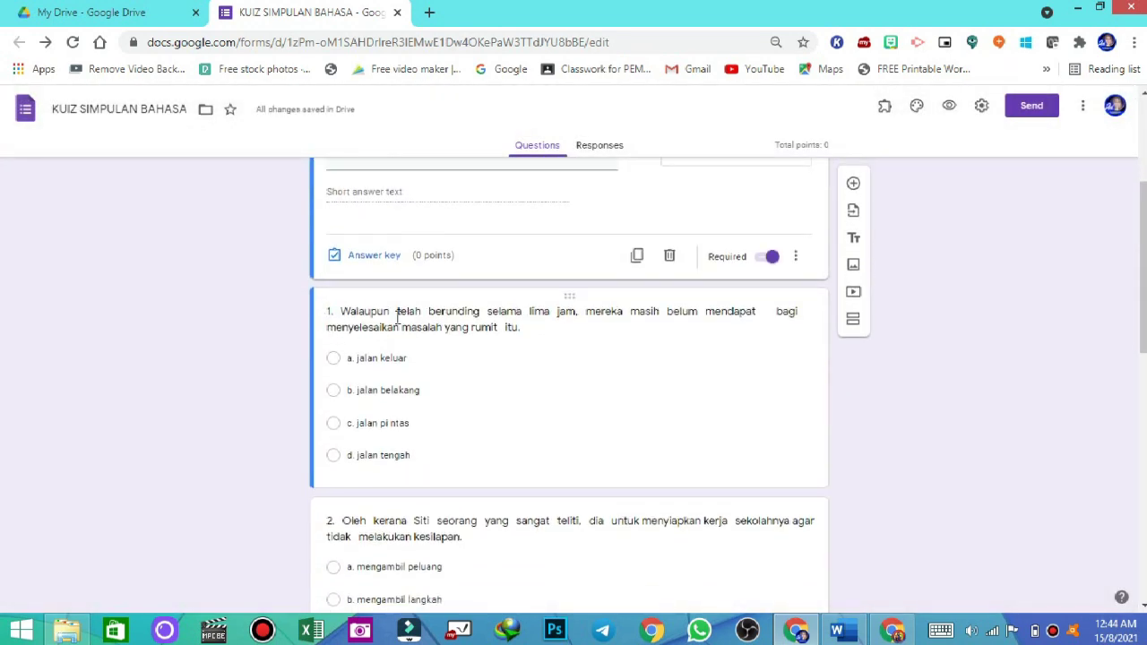
# Open the answer key of question 1 and set its value to 2 points
pyautogui.scroll(4, 385, 296)
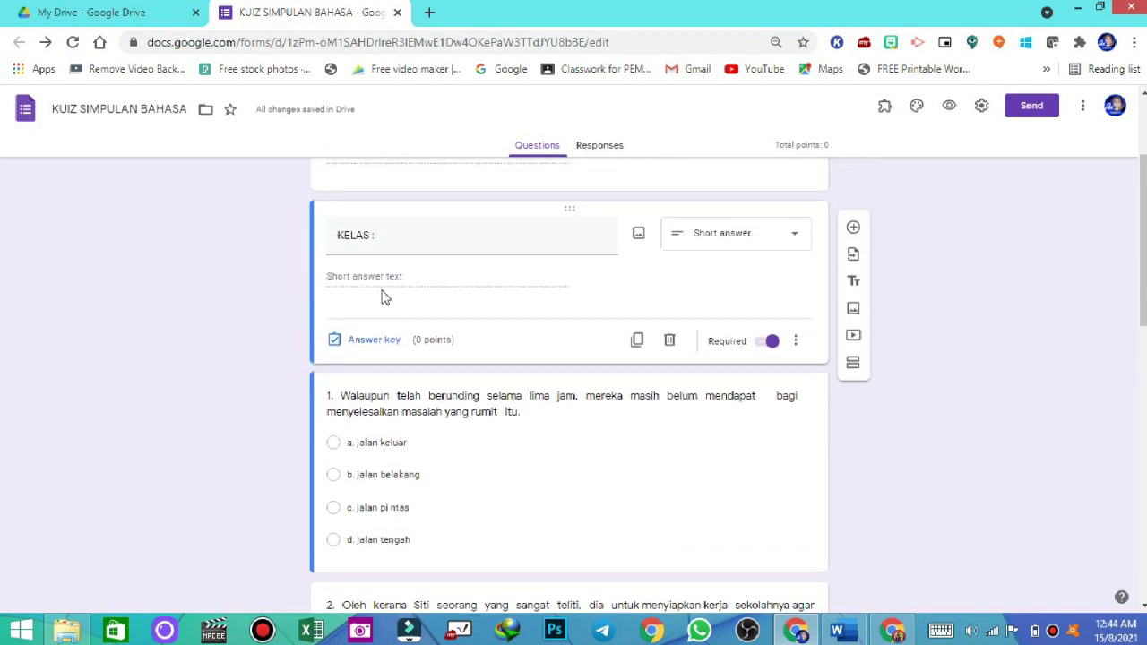
pyautogui.scroll(-5, 384, 296)
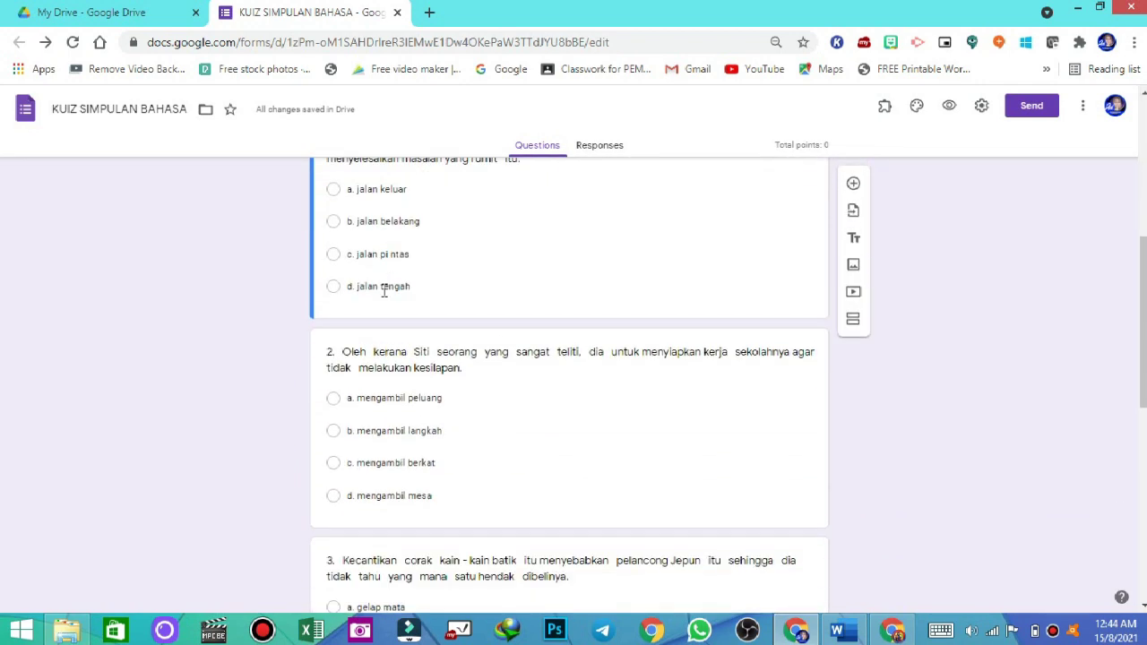
pyautogui.scroll(2, 385, 298)
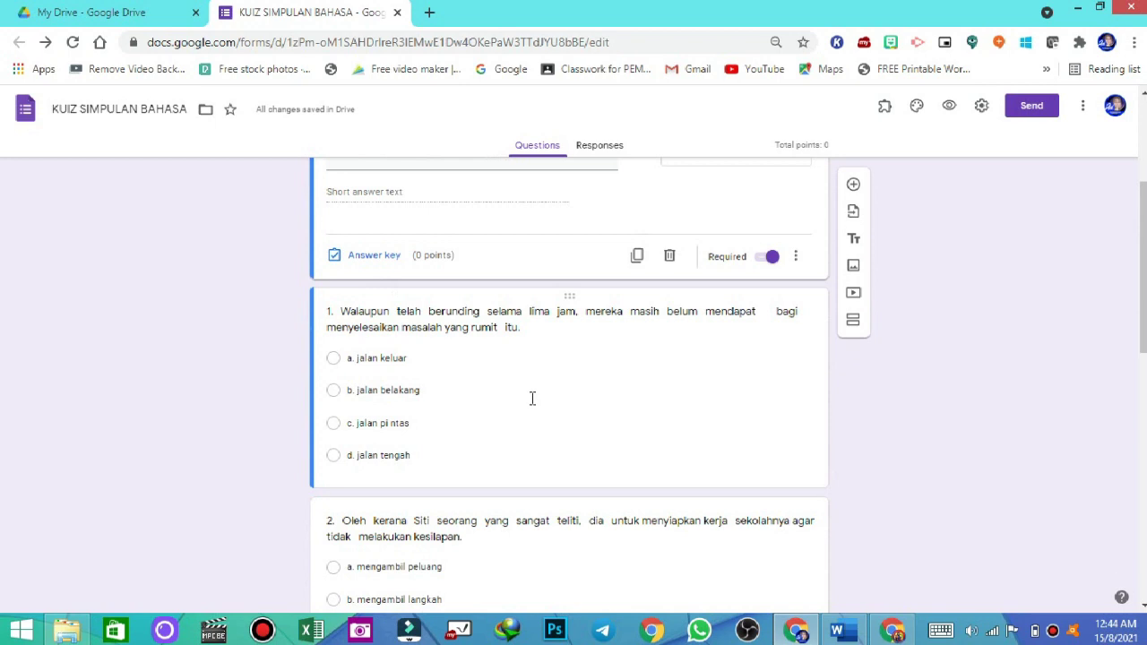
pyautogui.click(389, 376)
pyautogui.click(415, 260)
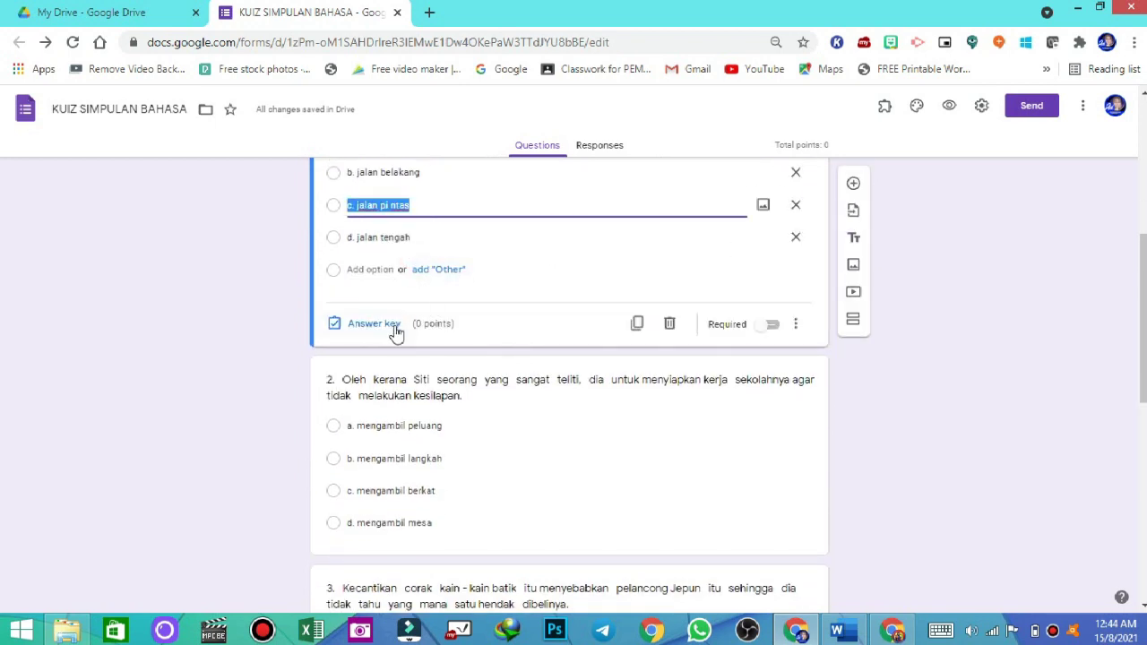
pyautogui.click(399, 328)
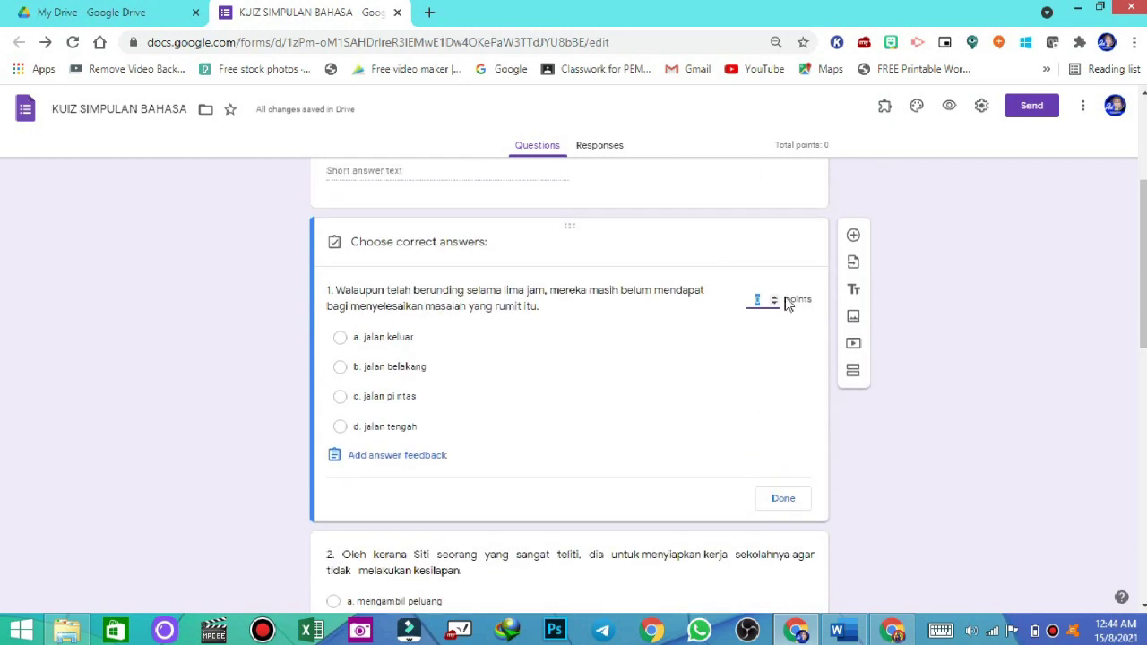
pyautogui.click(774, 300)
pyautogui.click(774, 299)
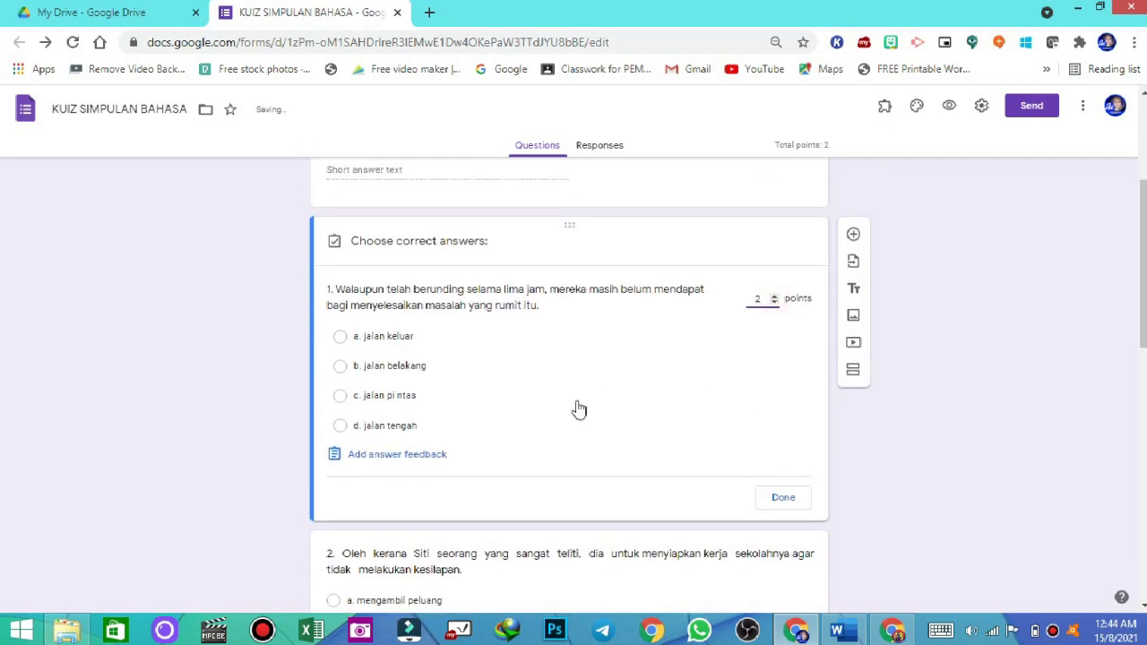
# Review the feedback options for incorrect and correct answers of question 1, leaving both without text
pyautogui.scroll(-2, 355, 298)
pyautogui.click(392, 289)
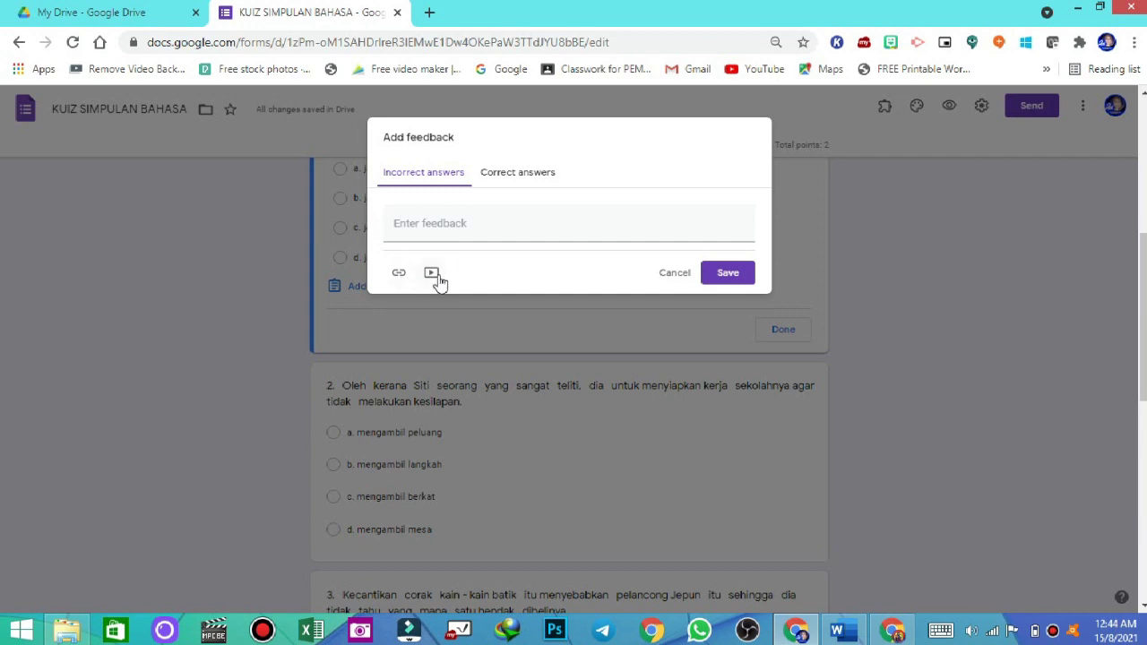
pyautogui.click(419, 221)
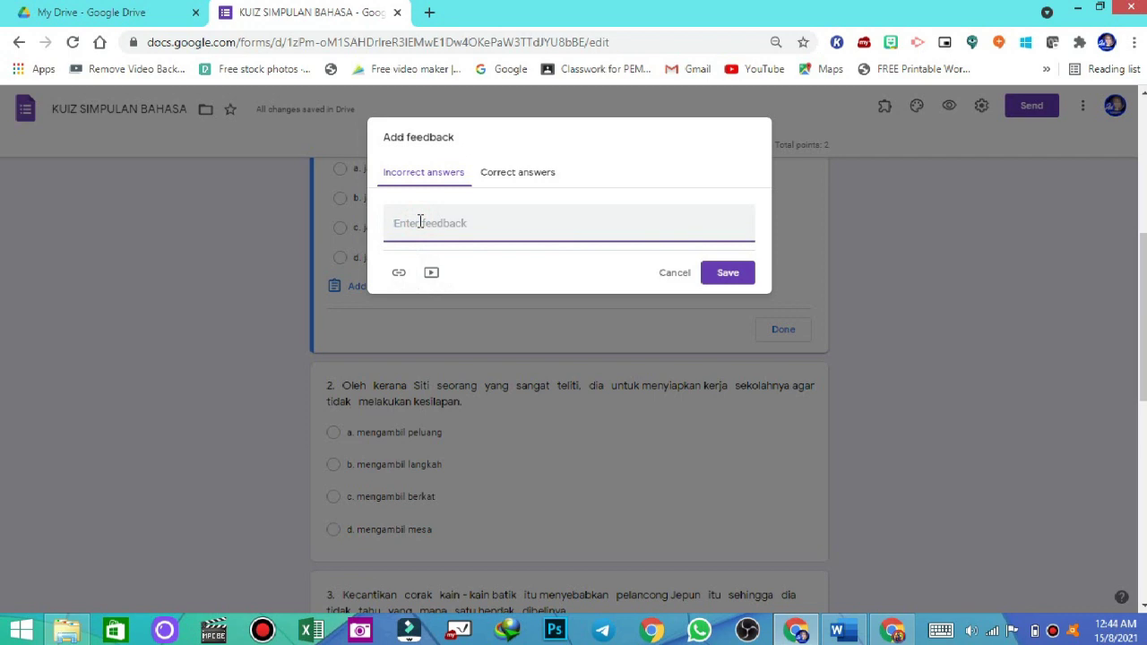
pyautogui.click(500, 177)
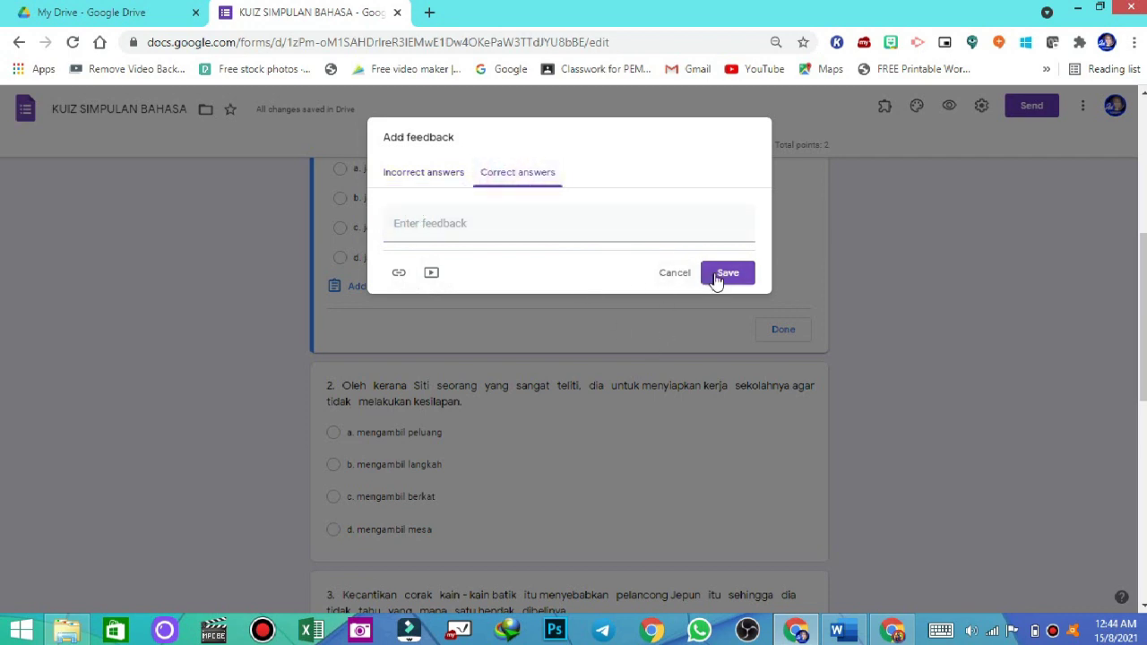
pyautogui.scroll(2, 346, 333)
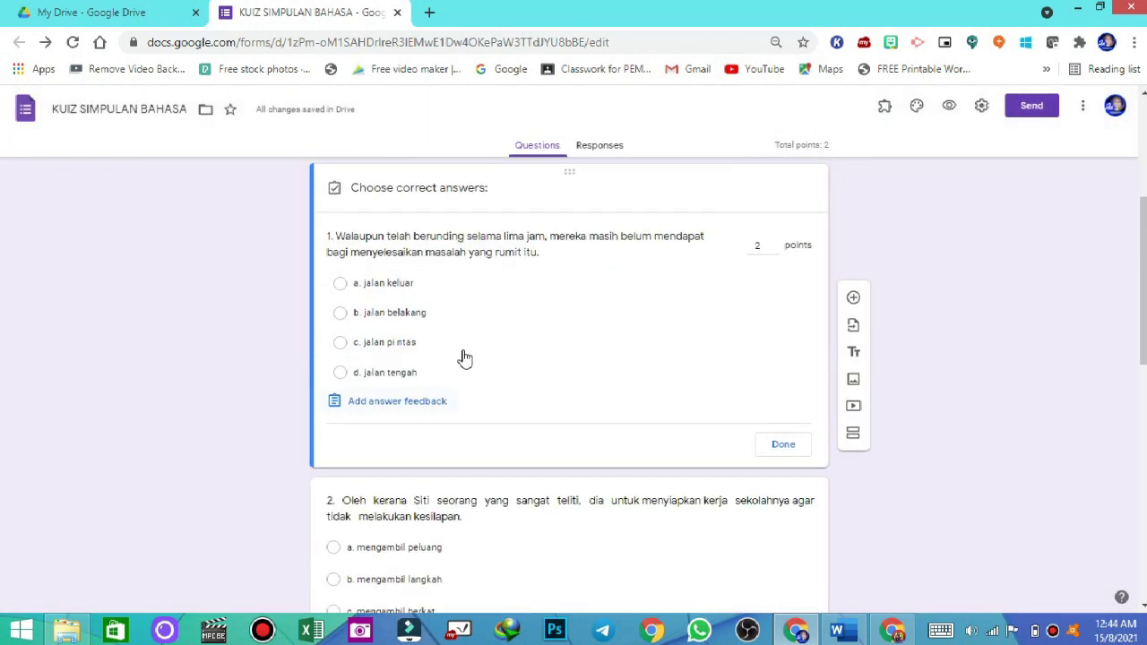
# Mark "d. jalan tengah" as the correct answer of question 1 and close its answer key
pyautogui.click(405, 430)
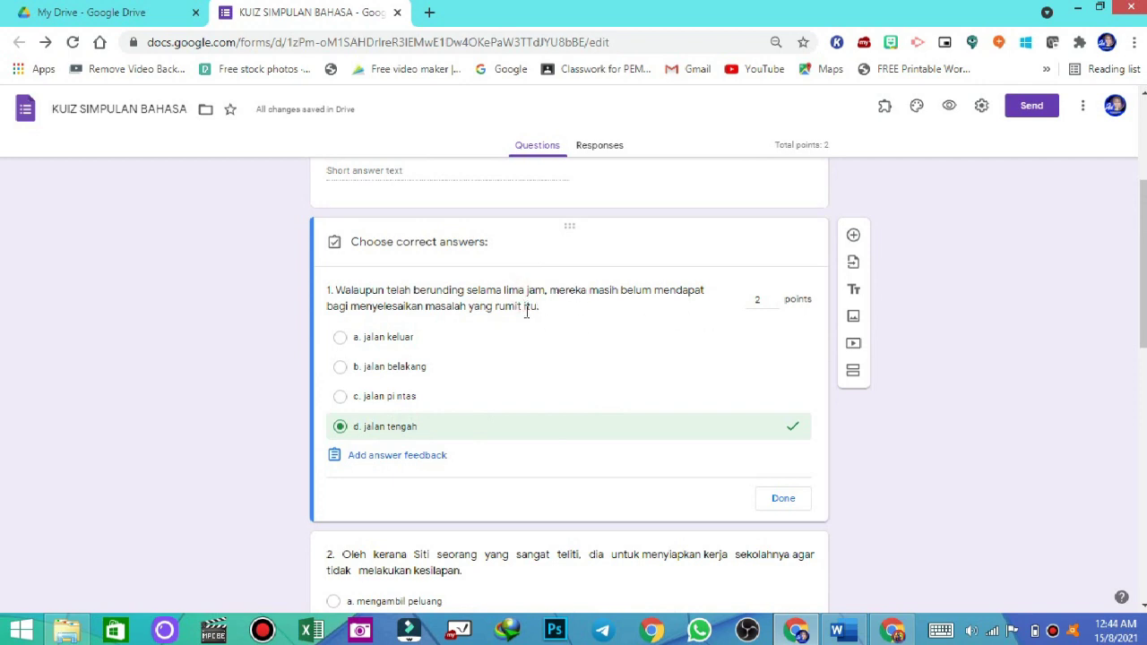
pyautogui.doubleClick(517, 292)
pyautogui.click(588, 296)
pyautogui.scroll(-3, 584, 305)
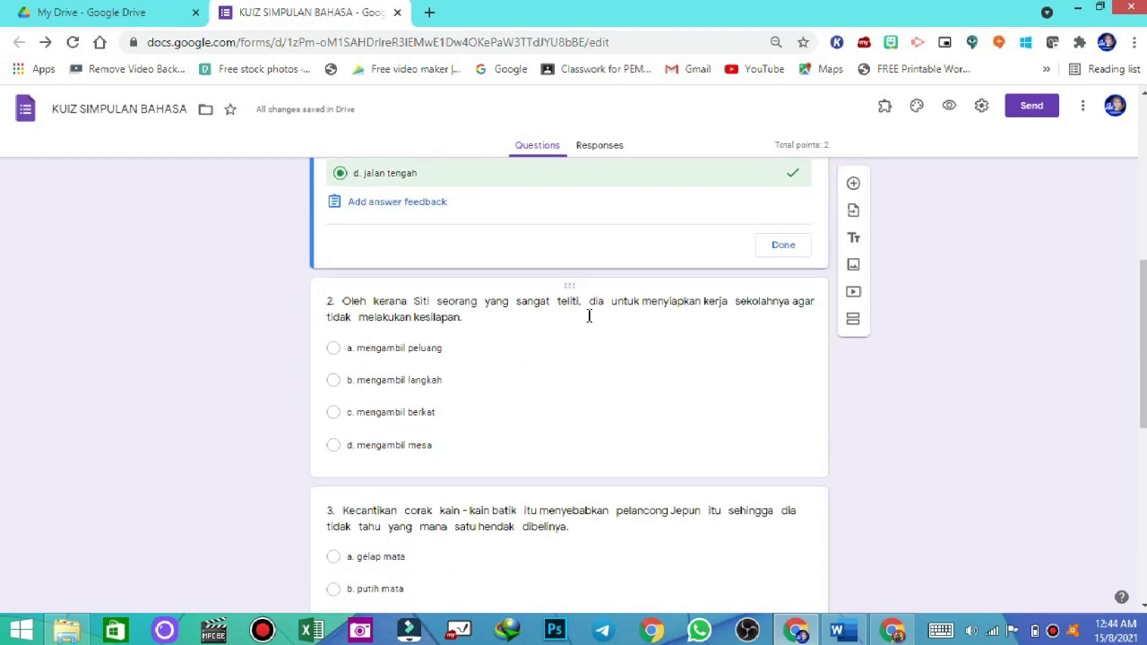
pyautogui.scroll(3, 450, 365)
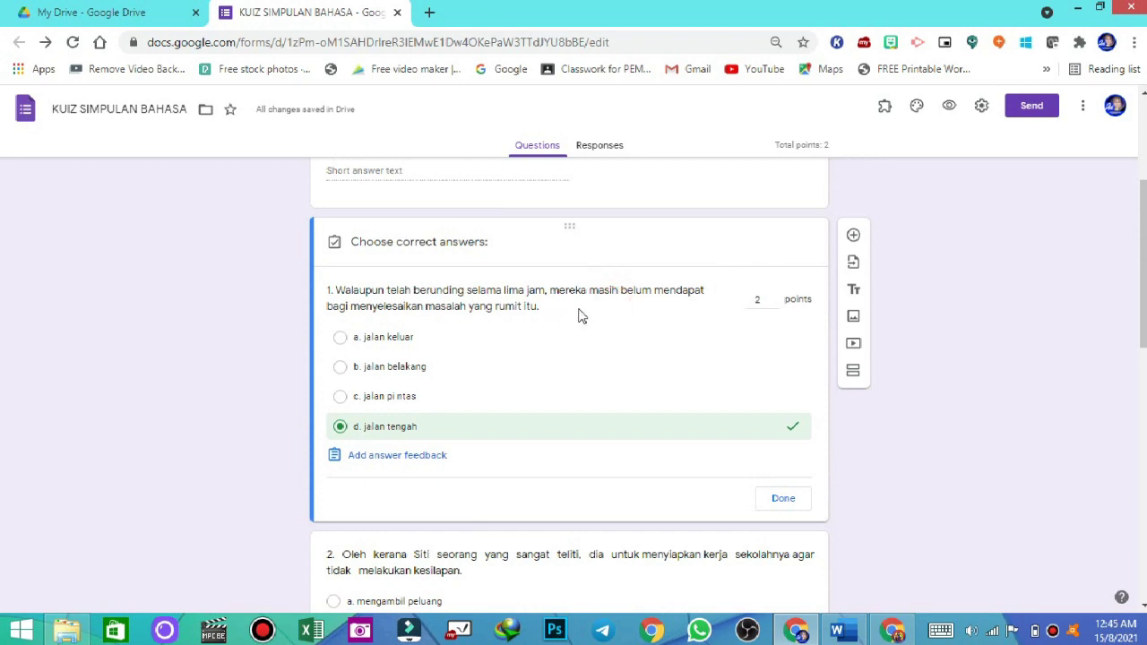
pyautogui.click(762, 500)
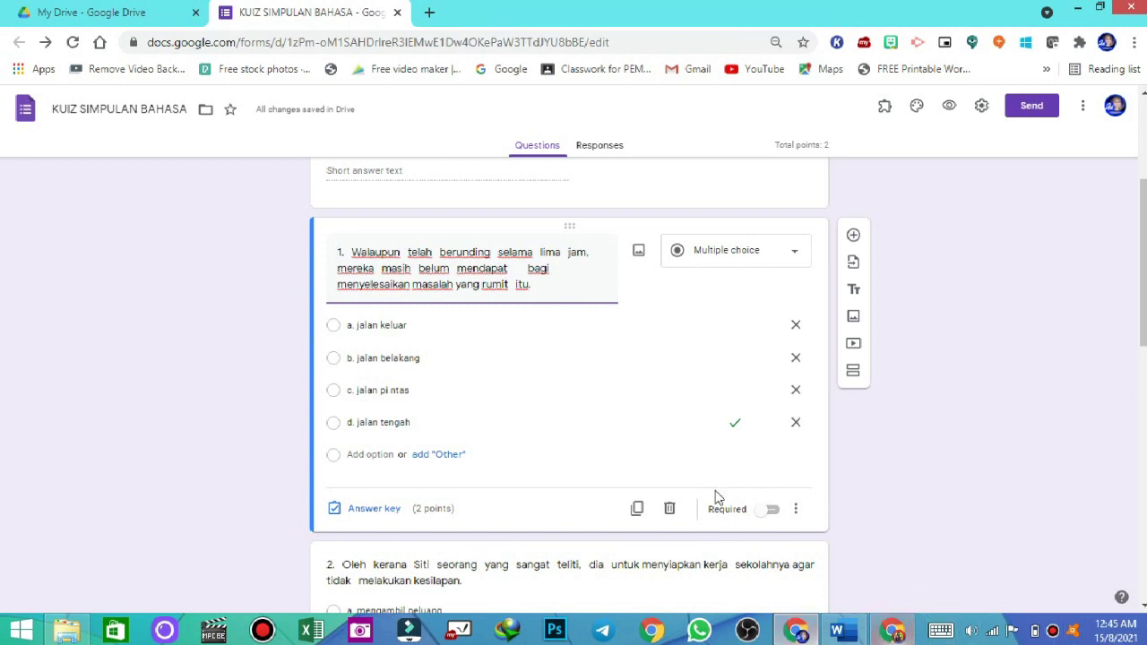
# Look at the questions of the finished KUIZ SIMPULAN BAHASA form in the other browser window
pyautogui.click(905, 633)
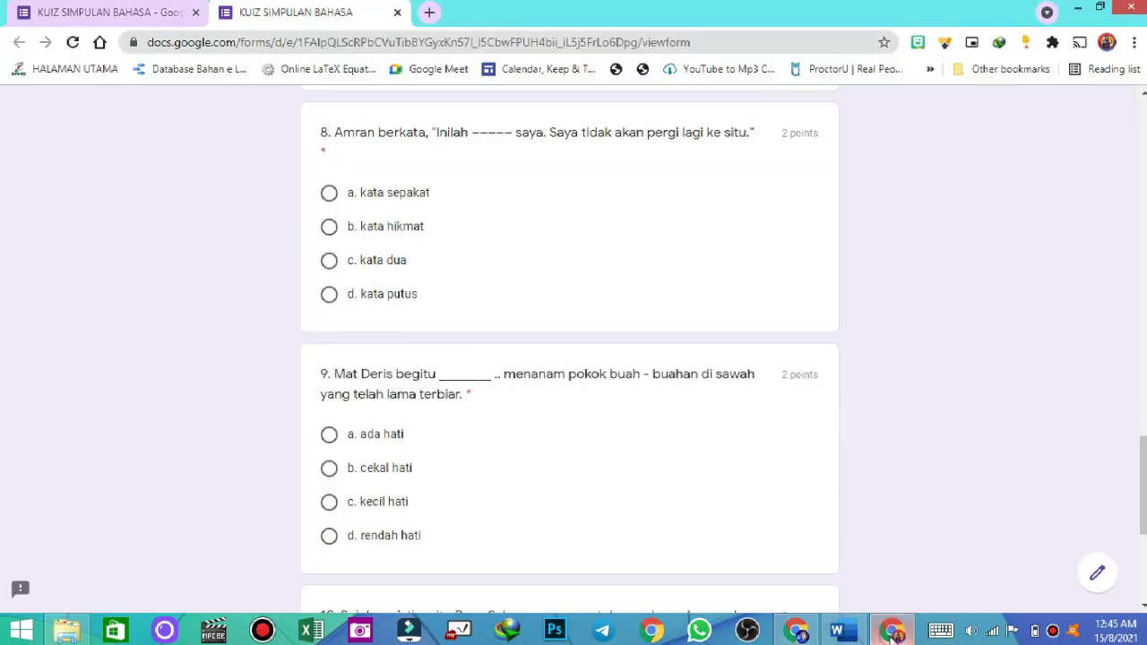
pyautogui.scroll(1, 504, 246)
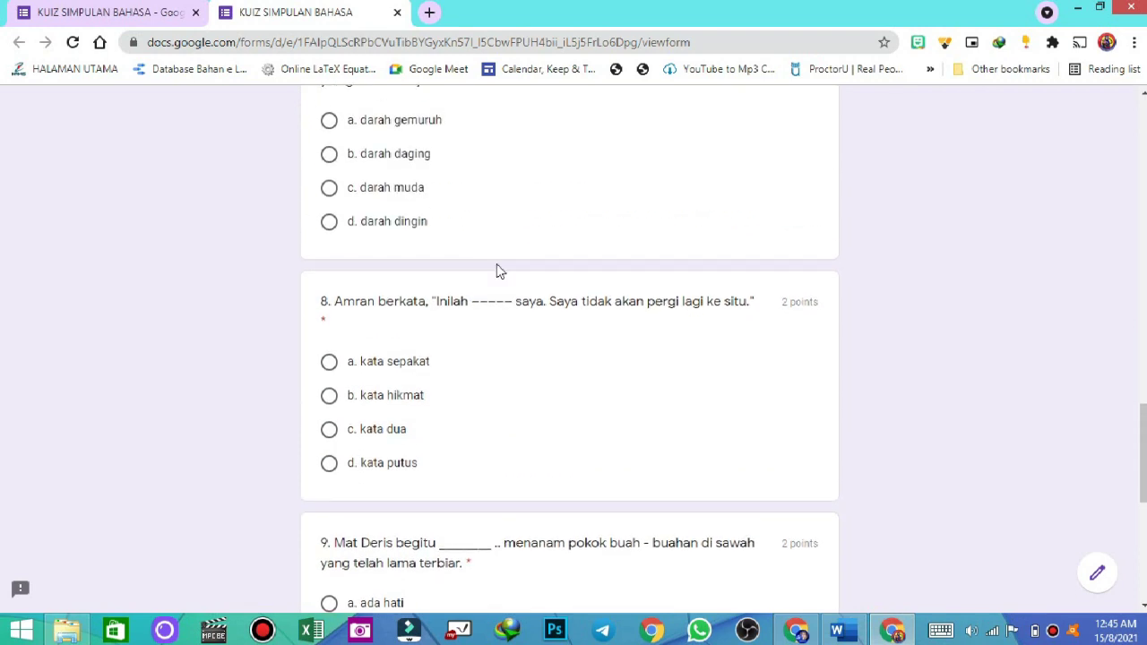
pyautogui.scroll(4, 498, 308)
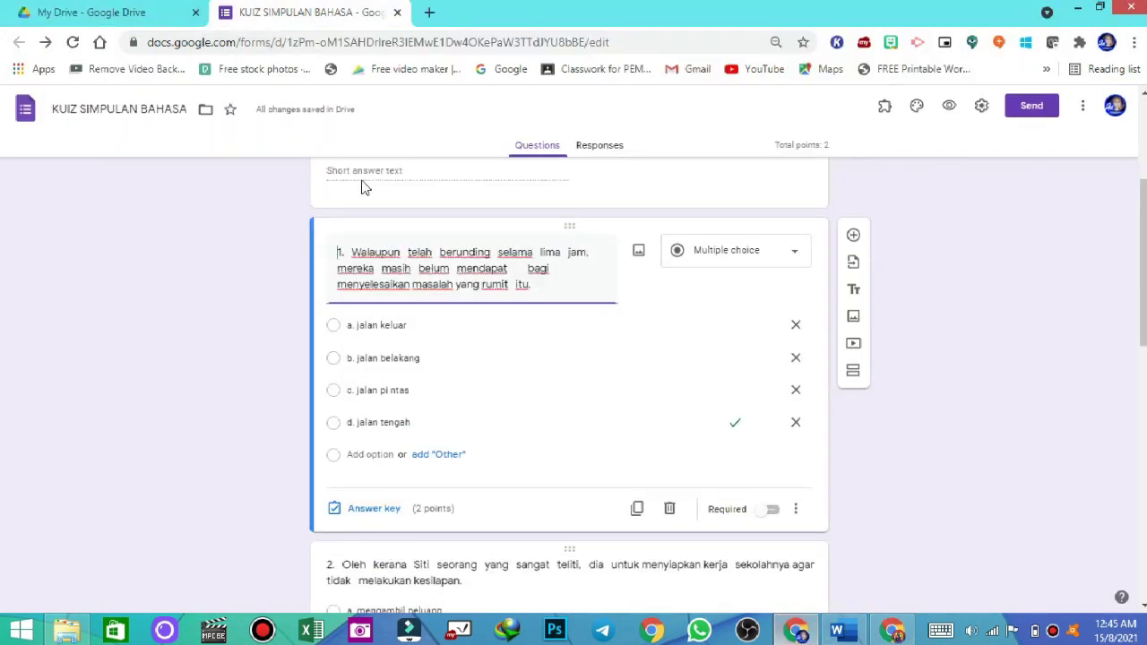
# Insert the blank "__________" between "mendapat" and "bagi" in question 1's text and select it for reuse
pyautogui.click(498, 255)
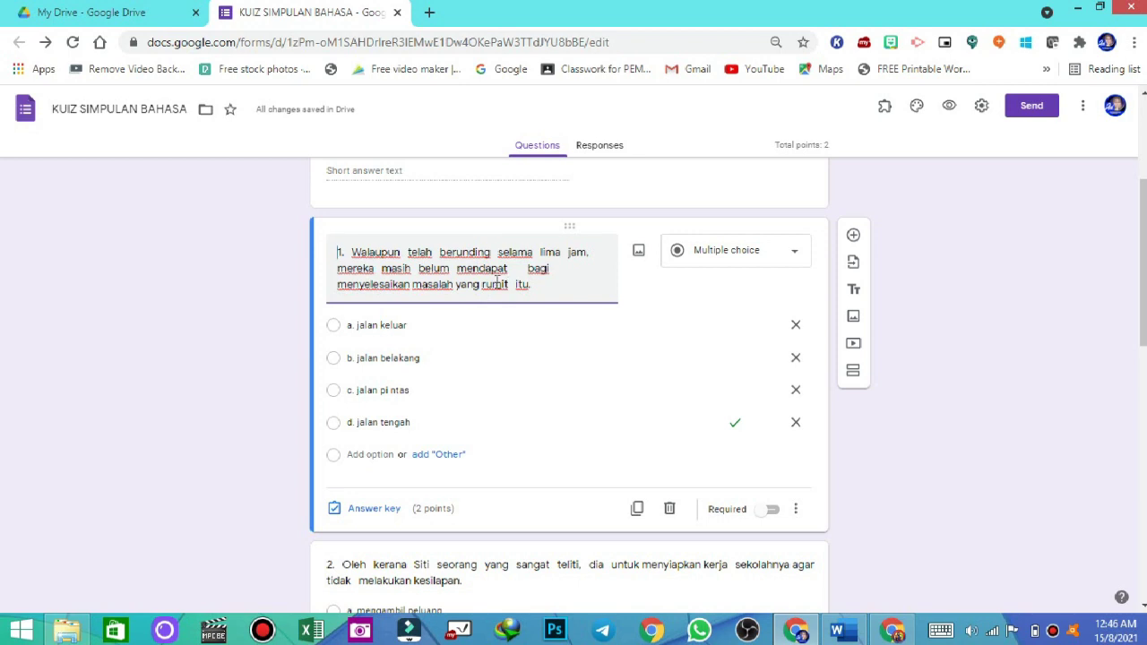
pyautogui.write('_____ ')
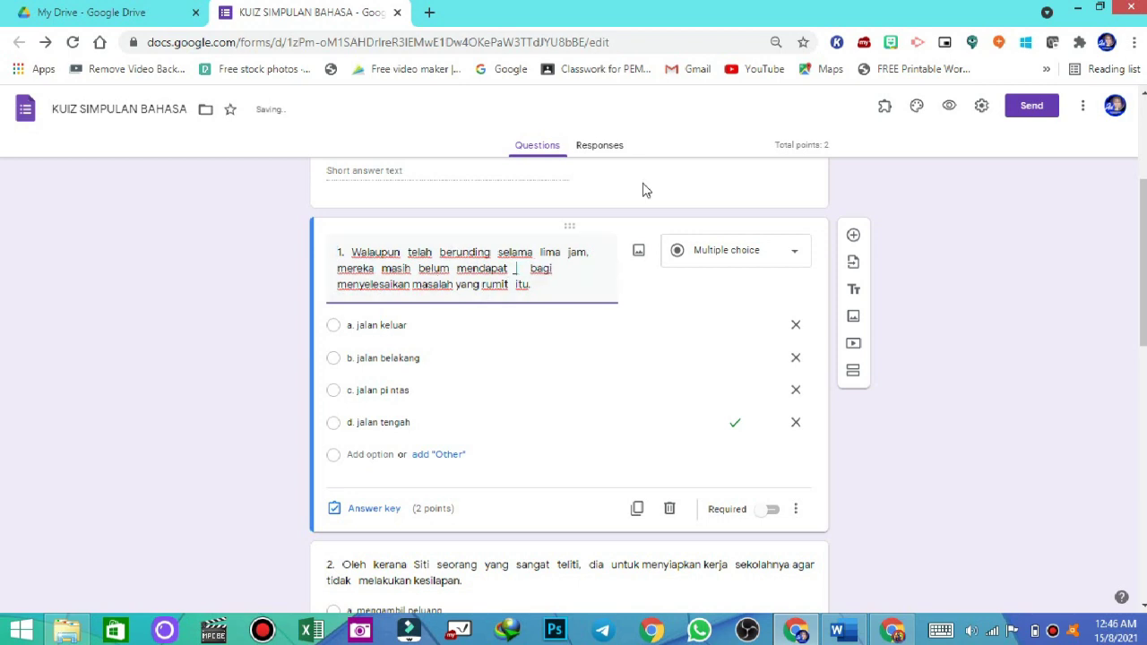
pyautogui.write('___')
pyautogui.moveTo(565, 271); pyautogui.dragTo(519, 276)
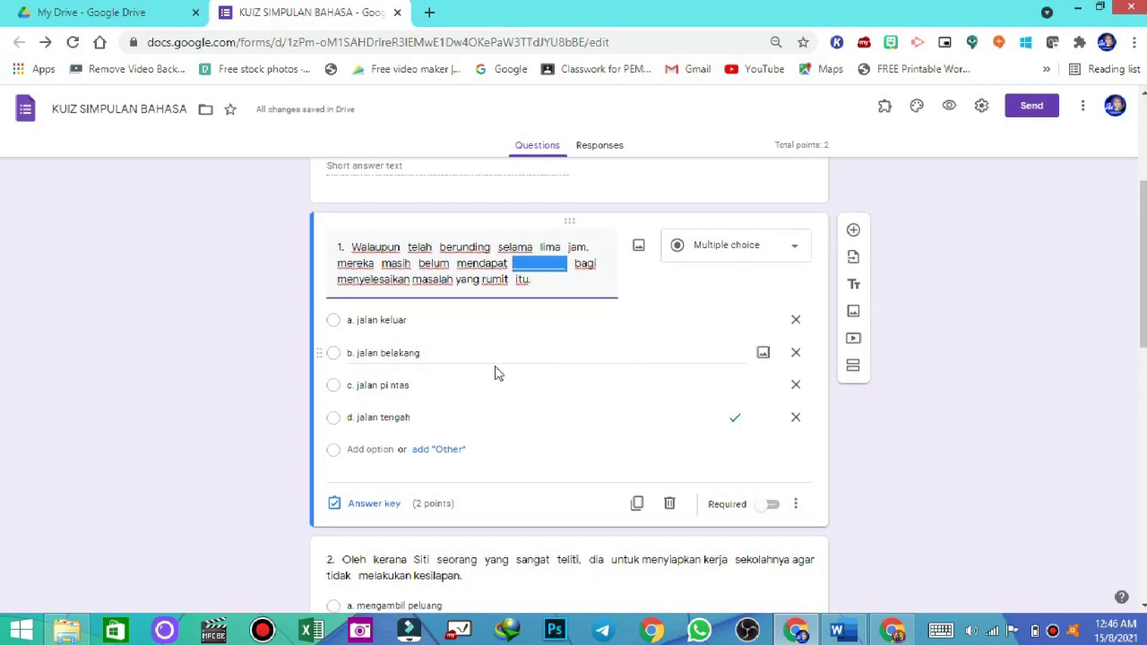
# Make question 1 a required question
pyautogui.scroll(-4, 502, 370)
pyautogui.scroll(3, 479, 260)
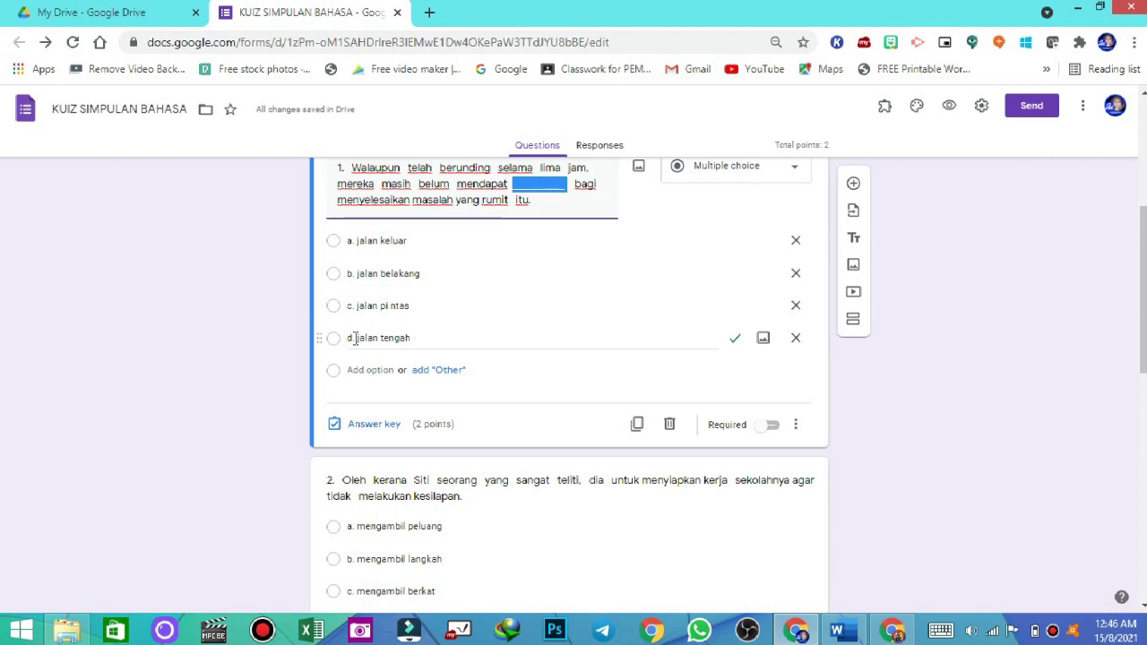
pyautogui.click(337, 251)
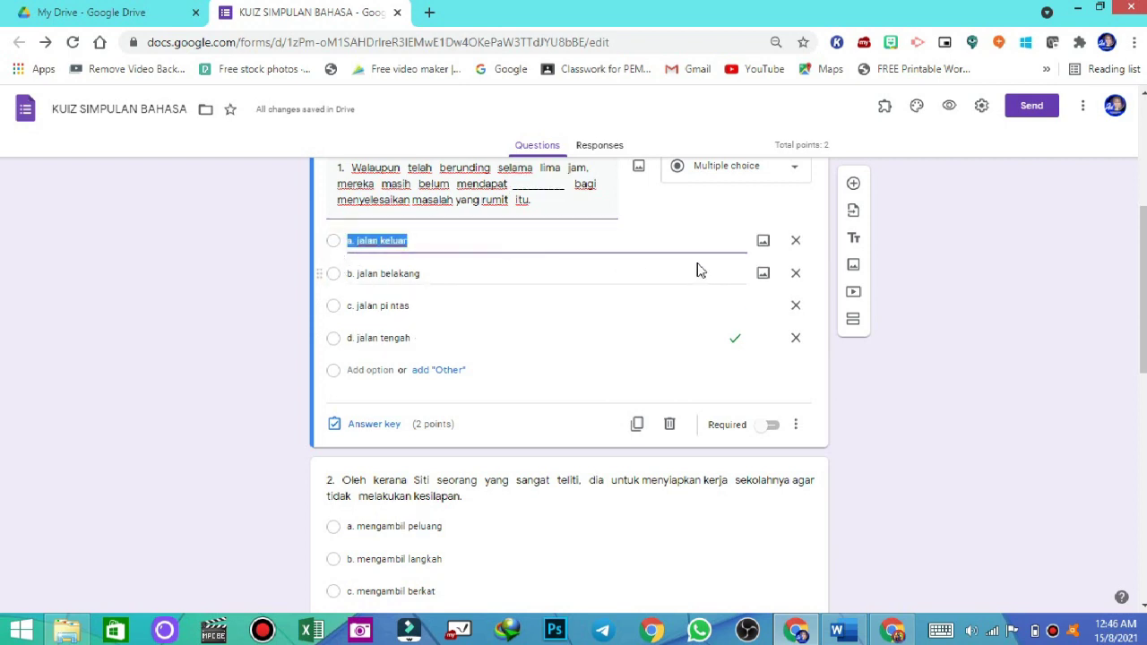
pyautogui.click(771, 426)
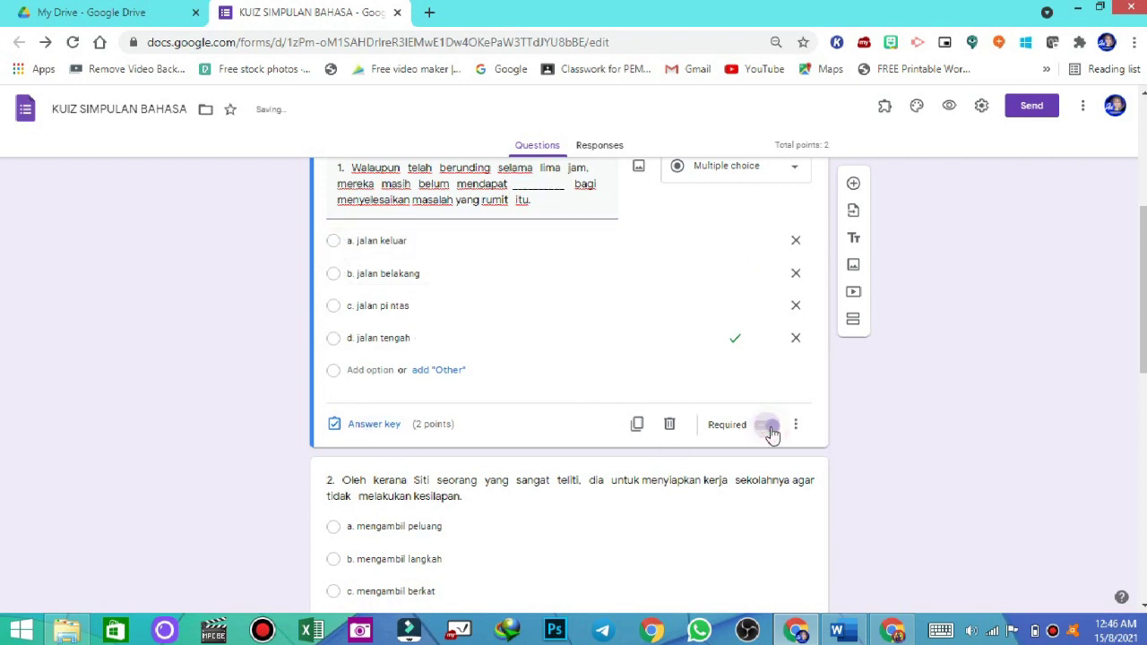
# Reopen question 1's answer key, make "a. jalan keluar" the only correct answer, and close the key
pyautogui.click(384, 428)
pyautogui.click(437, 374)
pyautogui.click(674, 276)
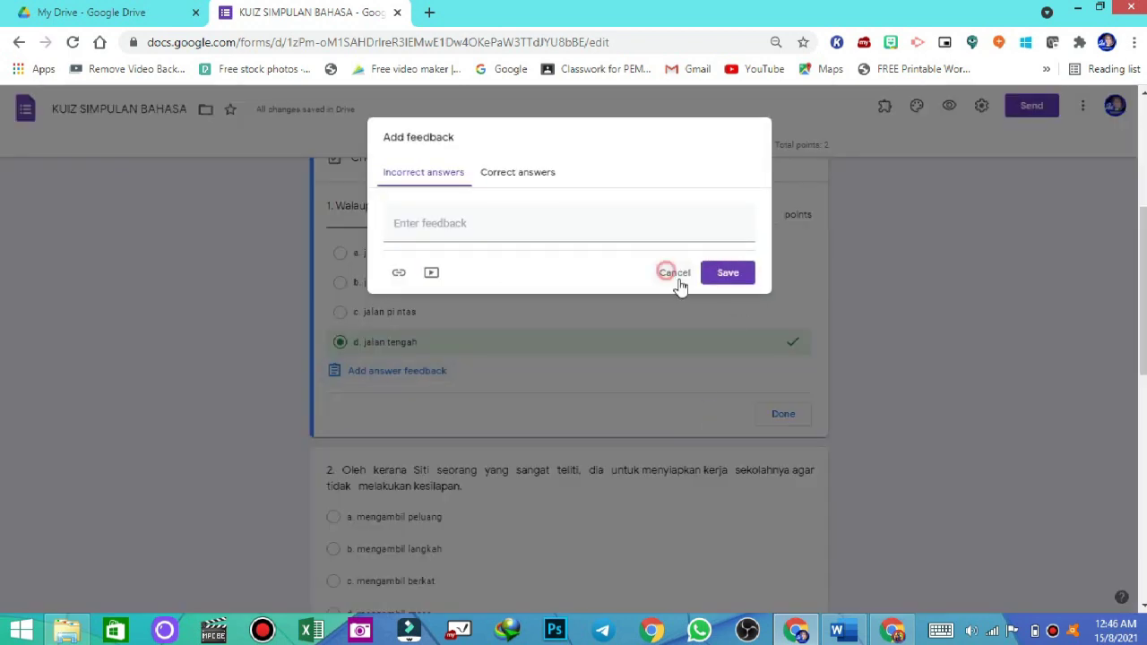
pyautogui.click(461, 256)
pyautogui.click(463, 351)
pyautogui.click(605, 435)
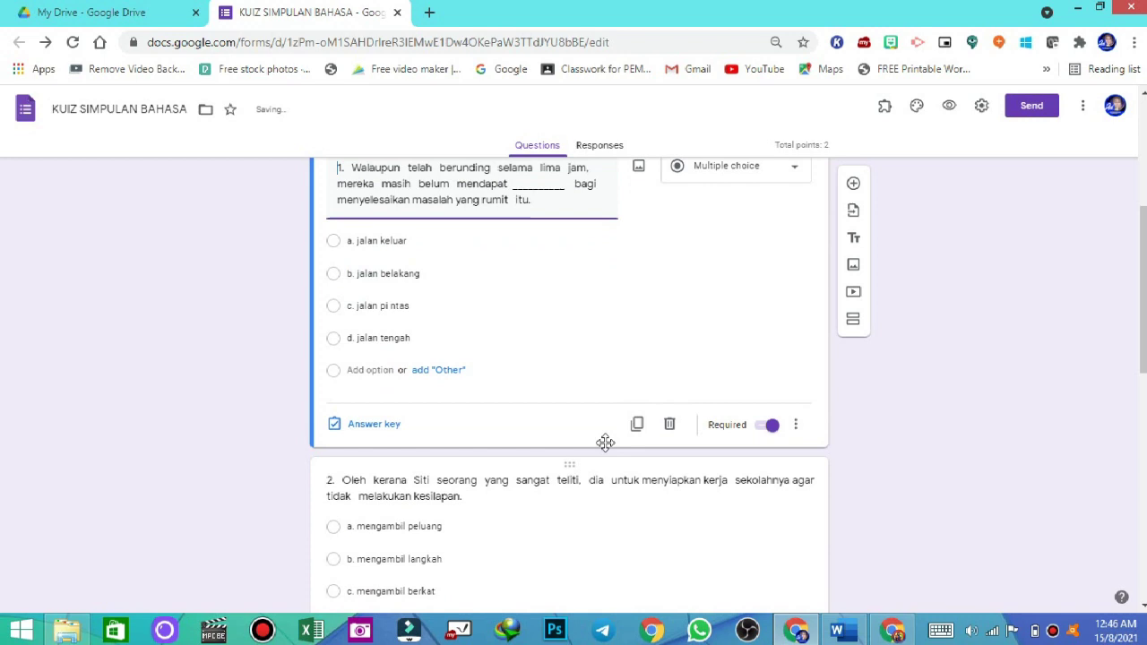
# Paste the blank "__________" between "dia" and "untuk" in the text of question 2
pyautogui.scroll(-3, 605, 442)
pyautogui.click(525, 234)
pyautogui.tripleClick(579, 337)
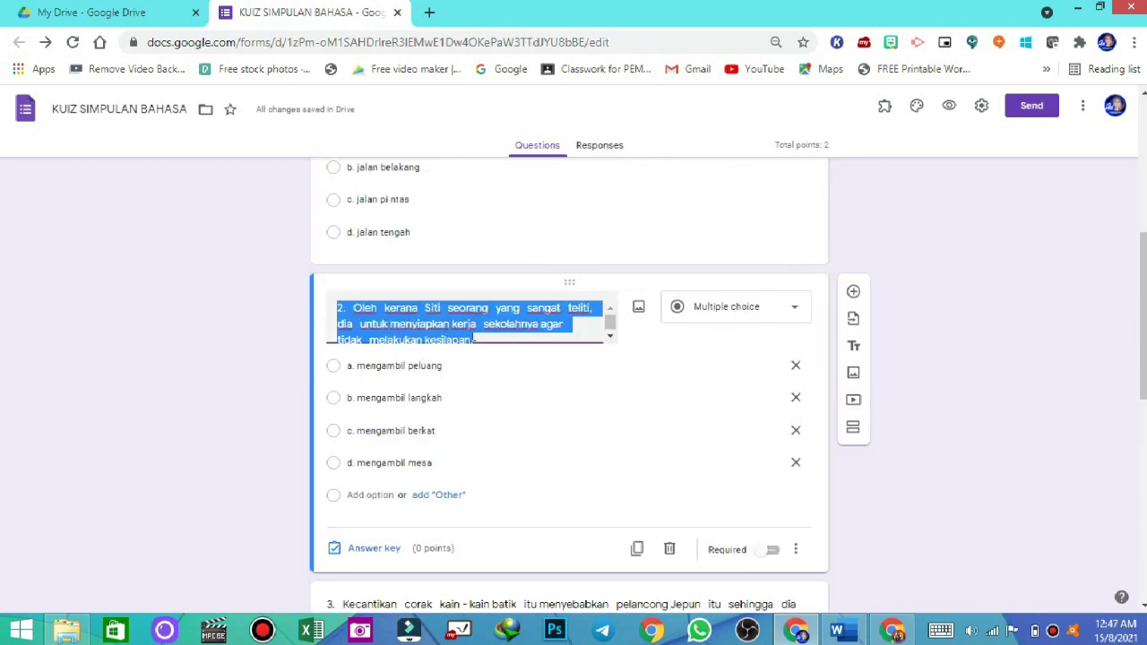
pyautogui.click(371, 325)
pyautogui.rightClick(371, 324)
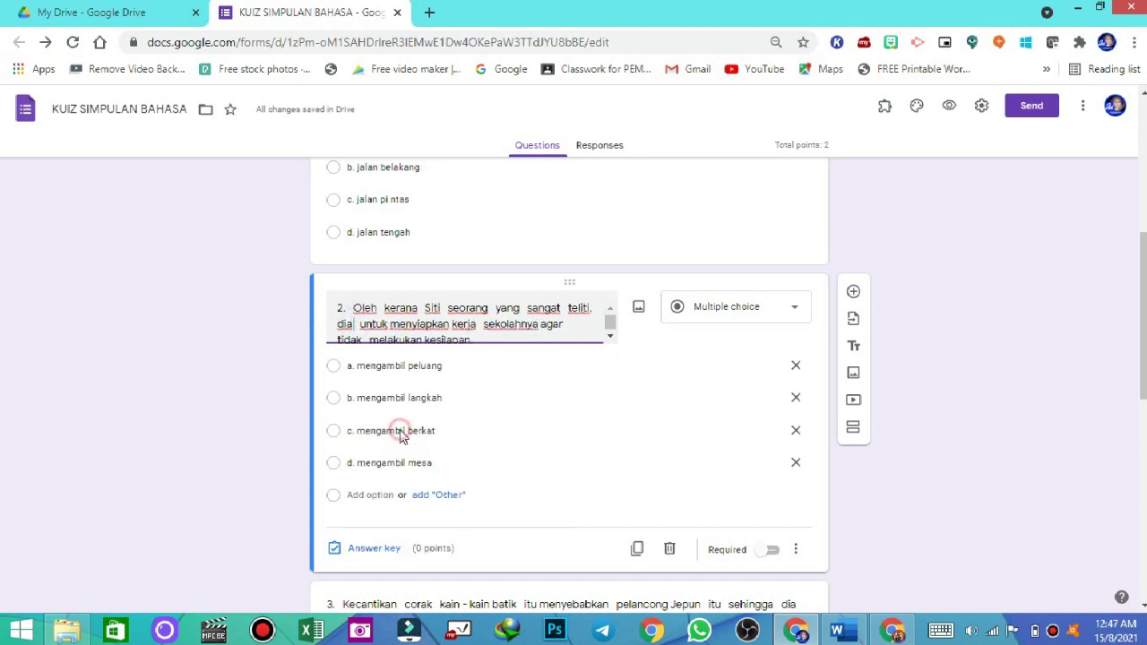
pyautogui.click(397, 426)
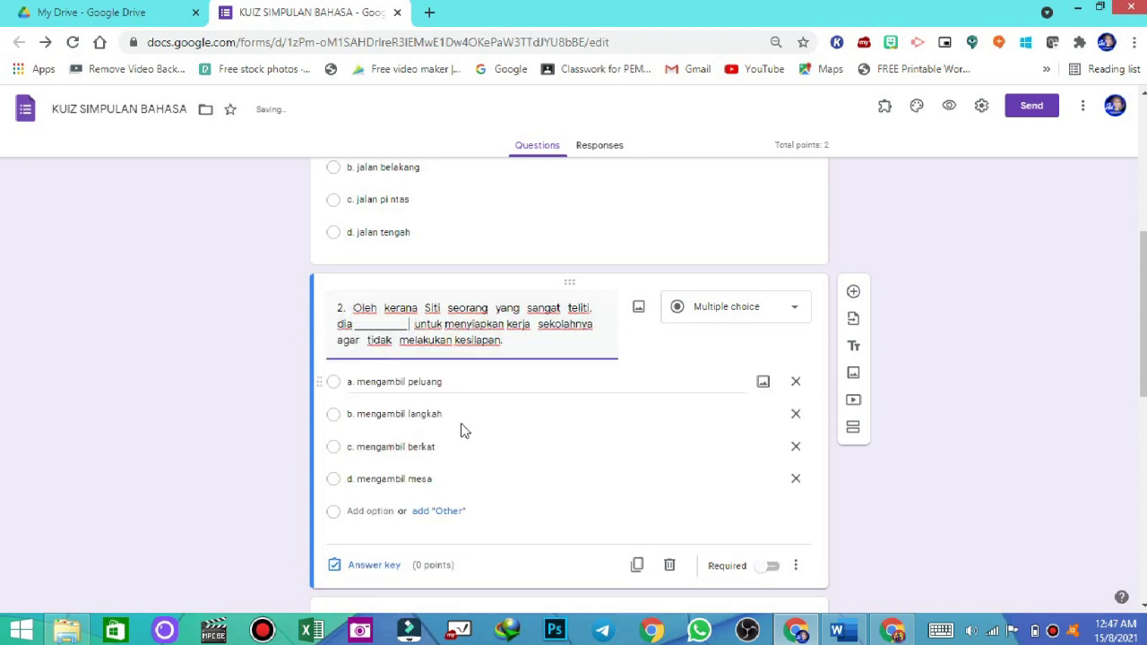
# In question 2's answer key, assign 2 points and mark option d as the correct answer
pyautogui.click(431, 574)
pyautogui.doubleClick(772, 356)
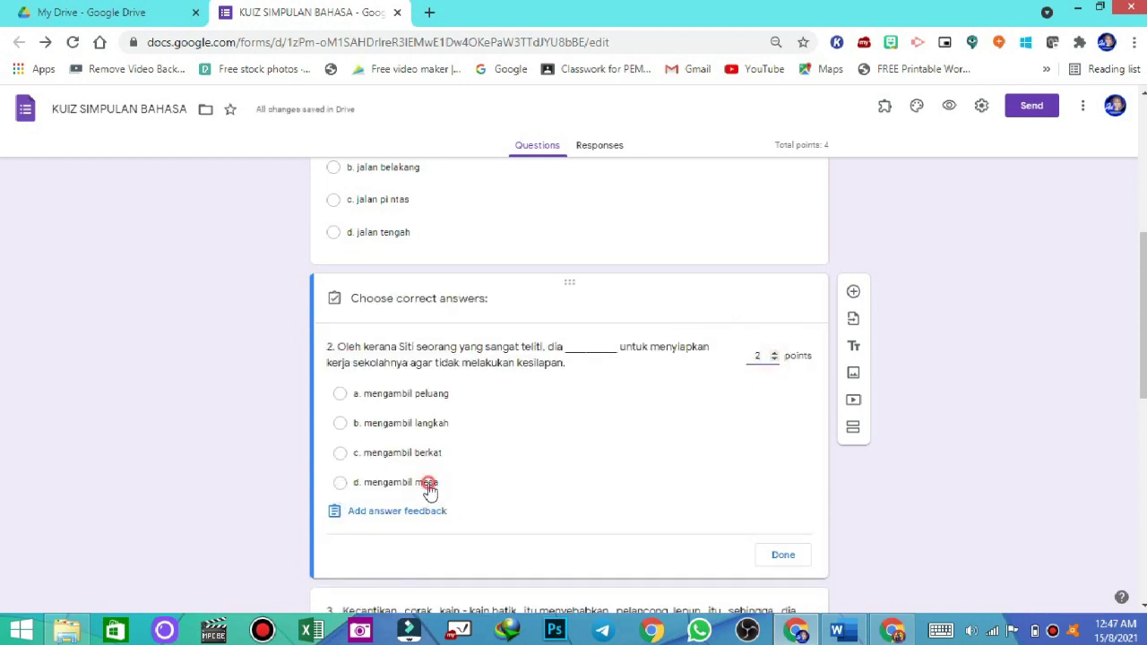
pyautogui.click(428, 482)
pyautogui.click(782, 557)
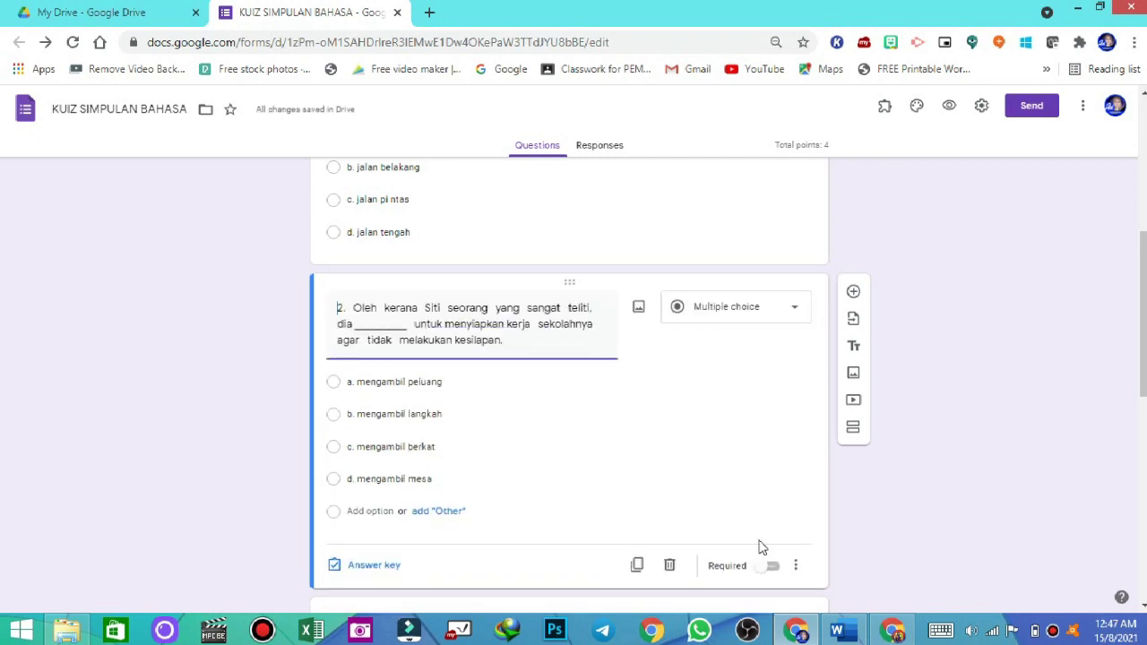
# Correct option d of question 2 to read "d. mengambil masa" and make the question required
pyautogui.tripleClick(423, 479)
pyautogui.click(423, 478)
pyautogui.press('BackSpace')
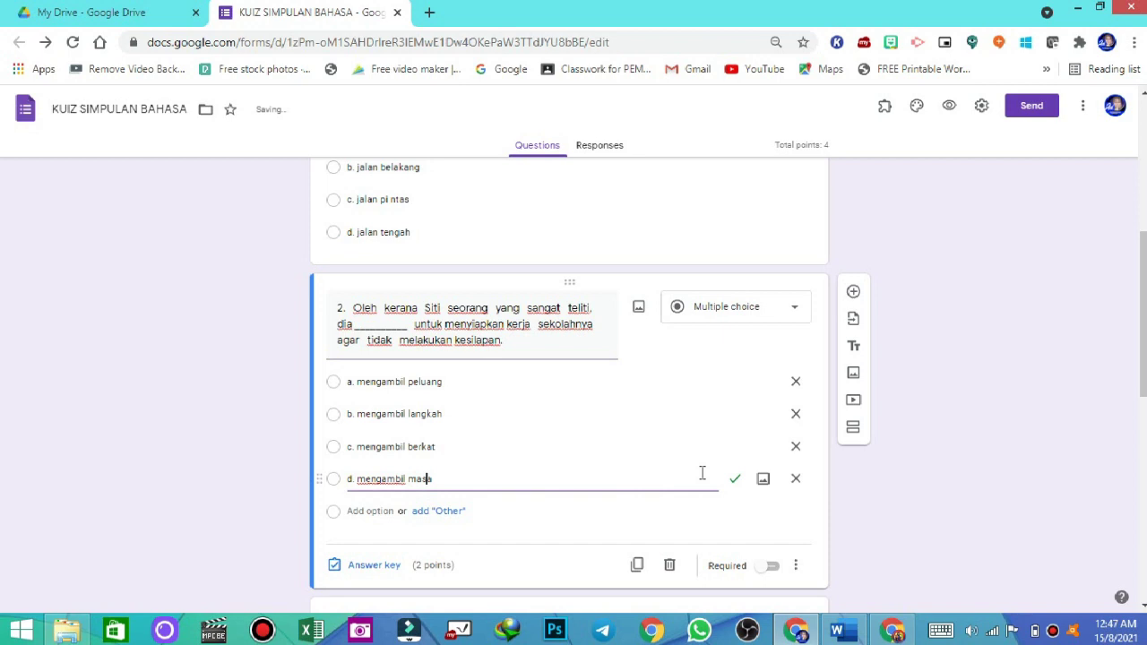
pyautogui.click(768, 568)
# Insert the blank "__________" between "Jepun" and "itu" in the text of question 3
pyautogui.scroll(-3, 478, 325)
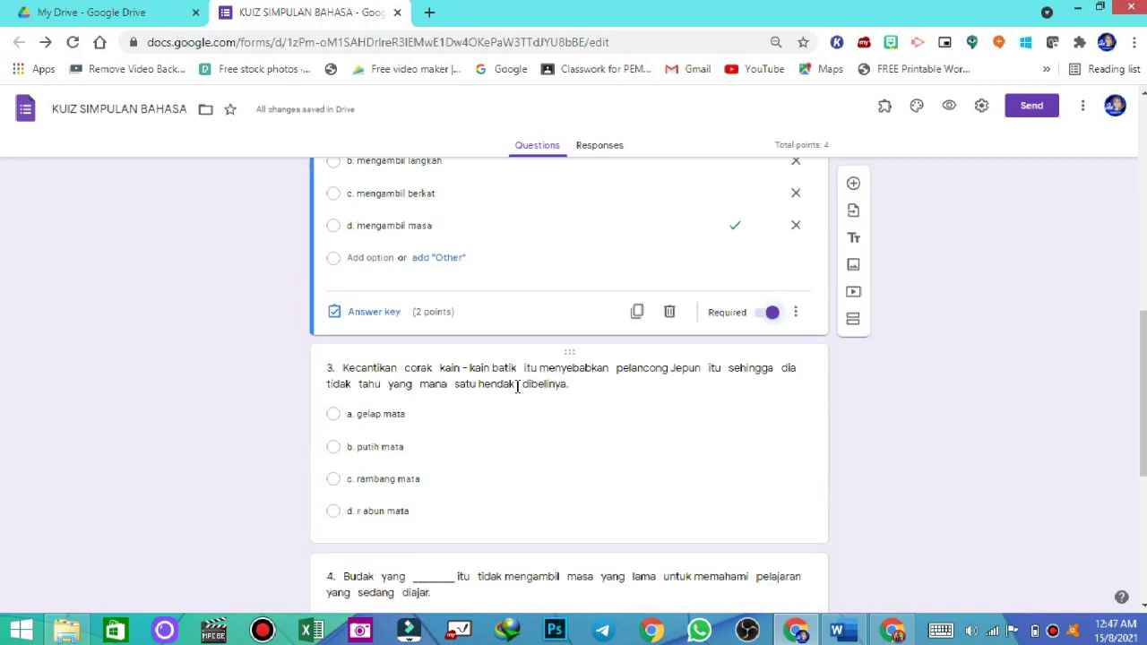
pyautogui.click(724, 371)
pyautogui.click(500, 296)
pyautogui.write('__________ itu')
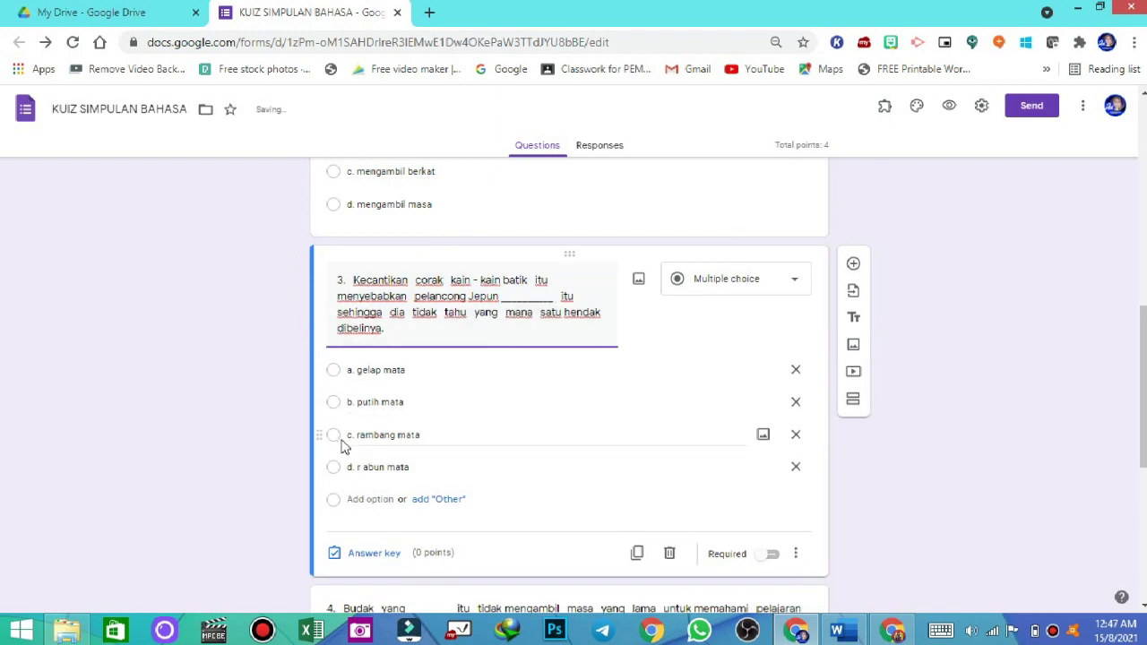
# Give question 3 an answer key with 2 points and "c. rambang mata" as the correct answer, and make it required
pyautogui.click(381, 553)
pyautogui.click(774, 324)
pyautogui.click(774, 325)
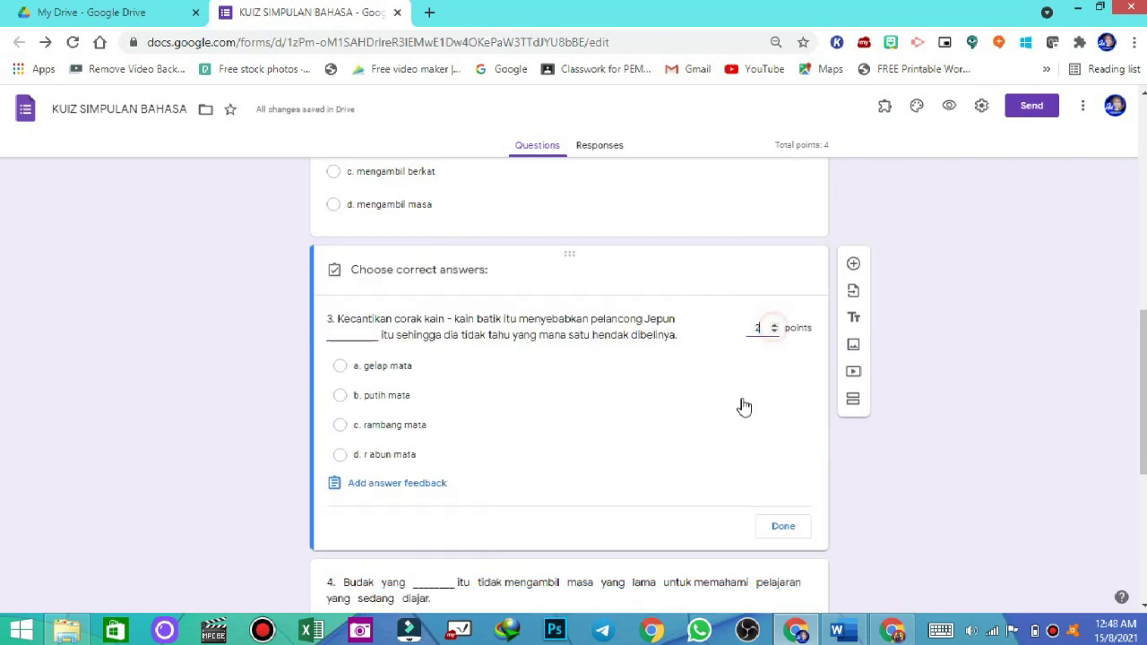
pyautogui.click(341, 427)
pyautogui.click(774, 528)
pyautogui.click(771, 558)
pyautogui.scroll(-5, 770, 565)
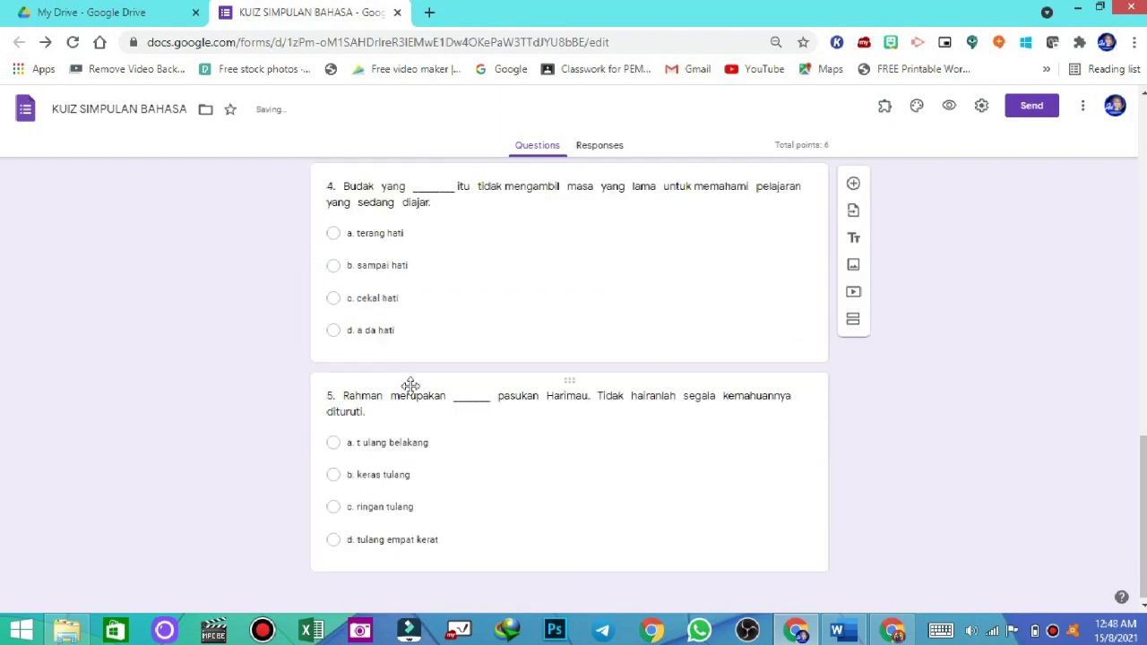
# Give question 4 an answer key with 2 points and "a. terang hati" as the correct answer, and make it required
pyautogui.scroll(8, 780, 403)
pyautogui.scroll(1, 591, 412)
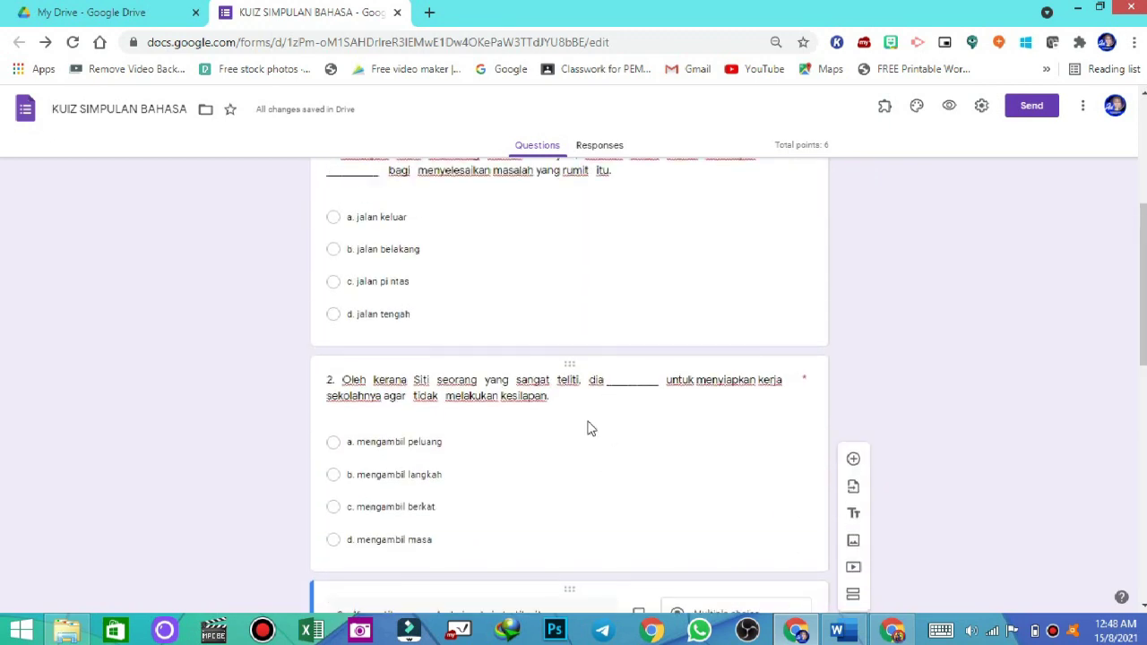
pyautogui.scroll(5, 269, 422)
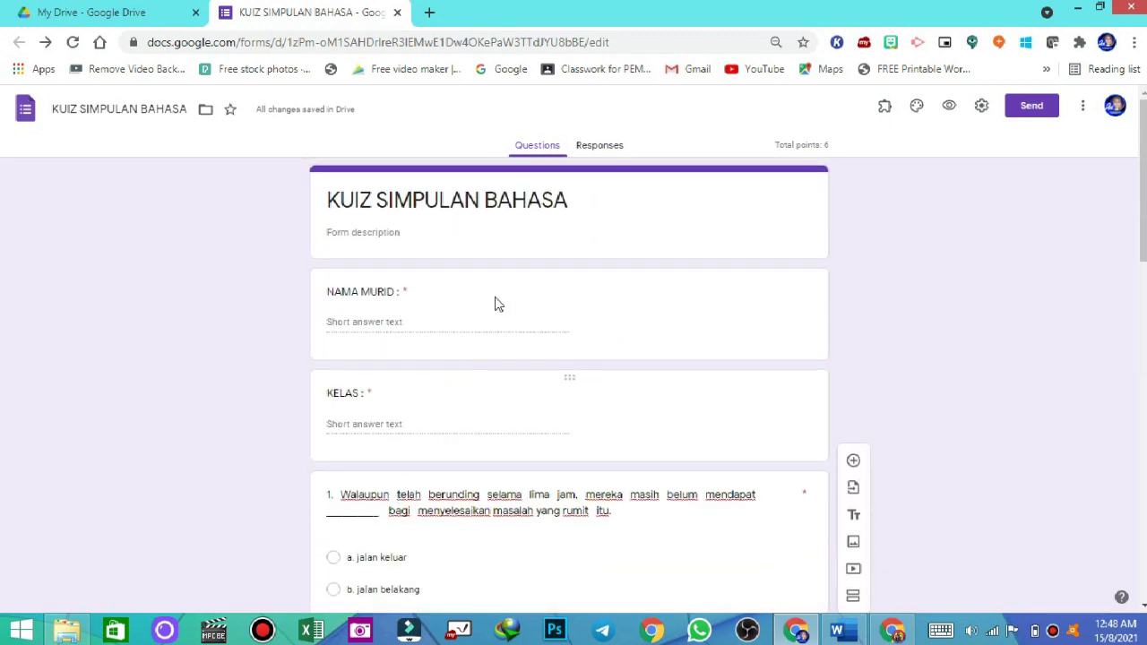
pyautogui.scroll(-10, 548, 460)
pyautogui.scroll(-4, 598, 423)
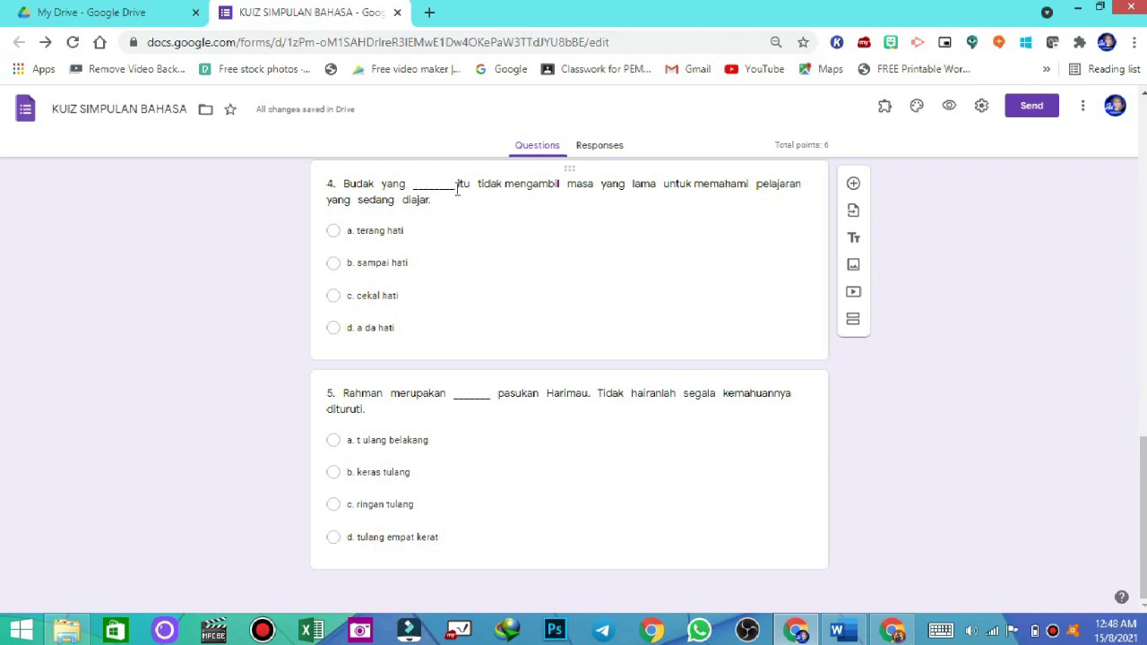
pyautogui.click(339, 240)
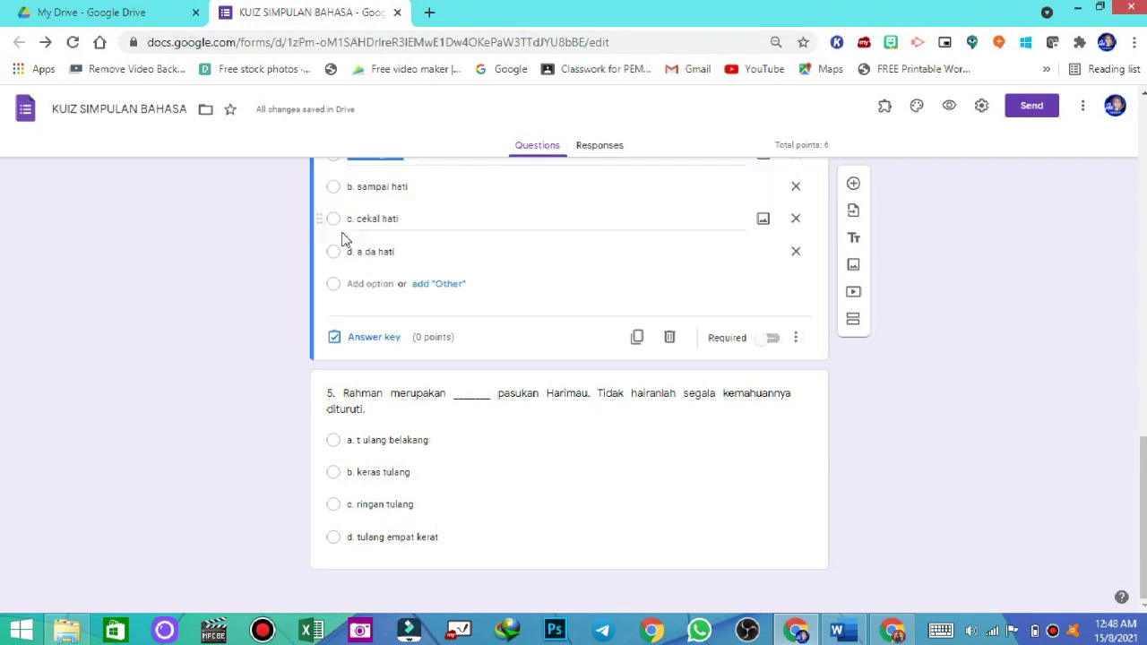
pyautogui.click(358, 338)
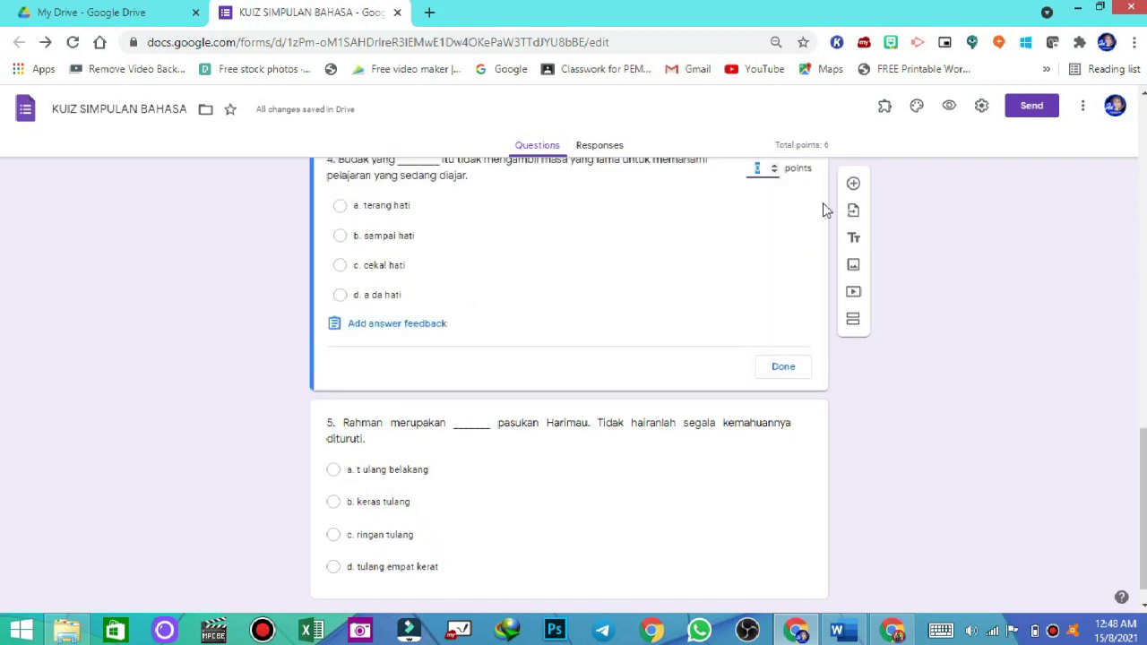
pyautogui.click(774, 166)
pyautogui.scroll(1, 366, 224)
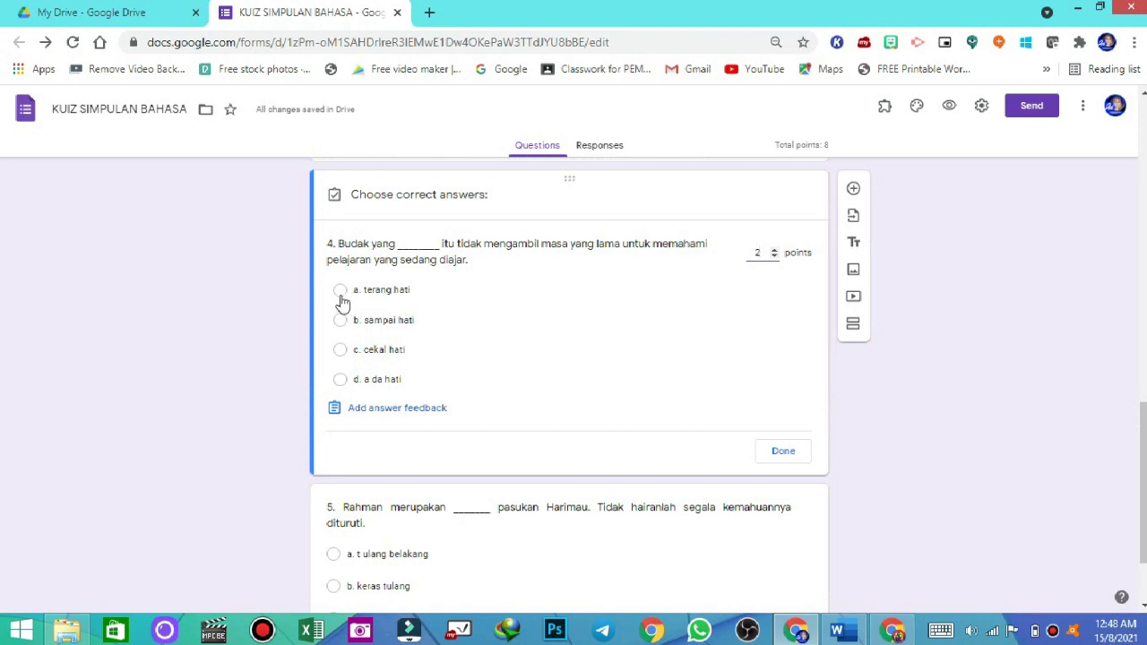
pyautogui.click(341, 296)
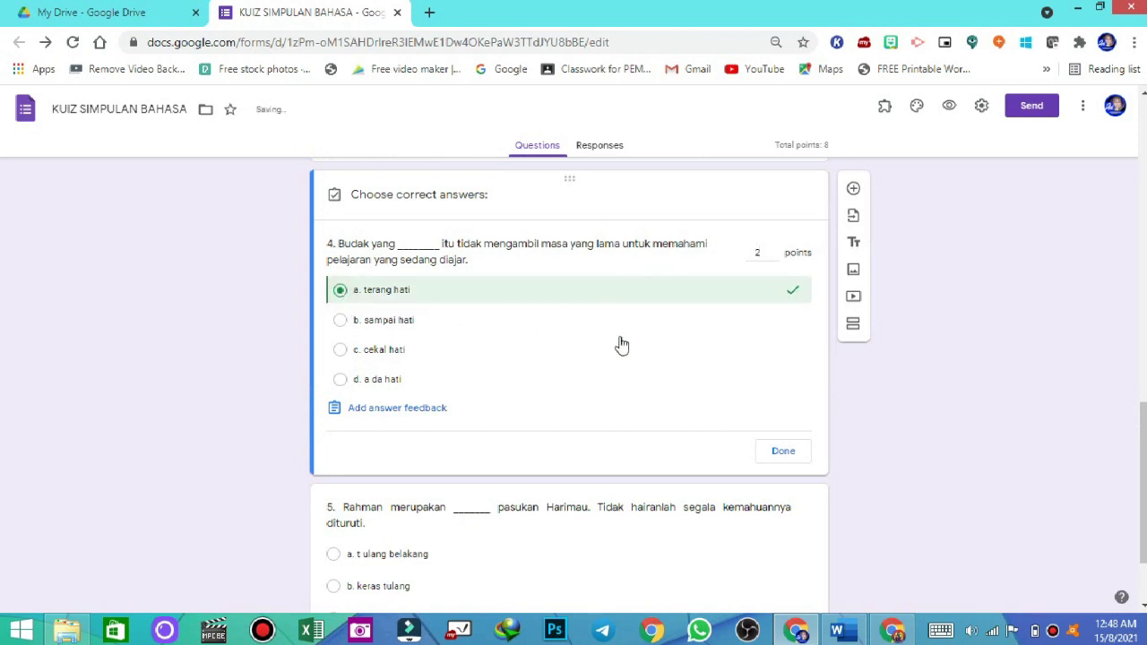
pyautogui.click(770, 453)
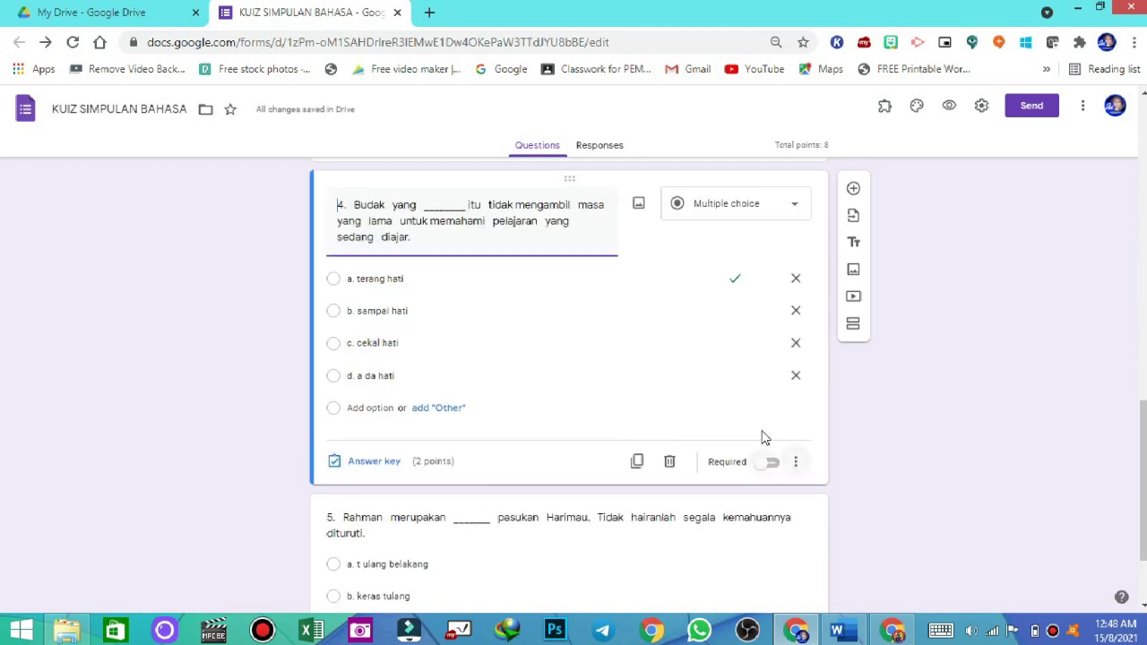
pyautogui.click(768, 452)
# Assign 2 points to question 5 in its answer key and make the question required
pyautogui.scroll(-2, 896, 461)
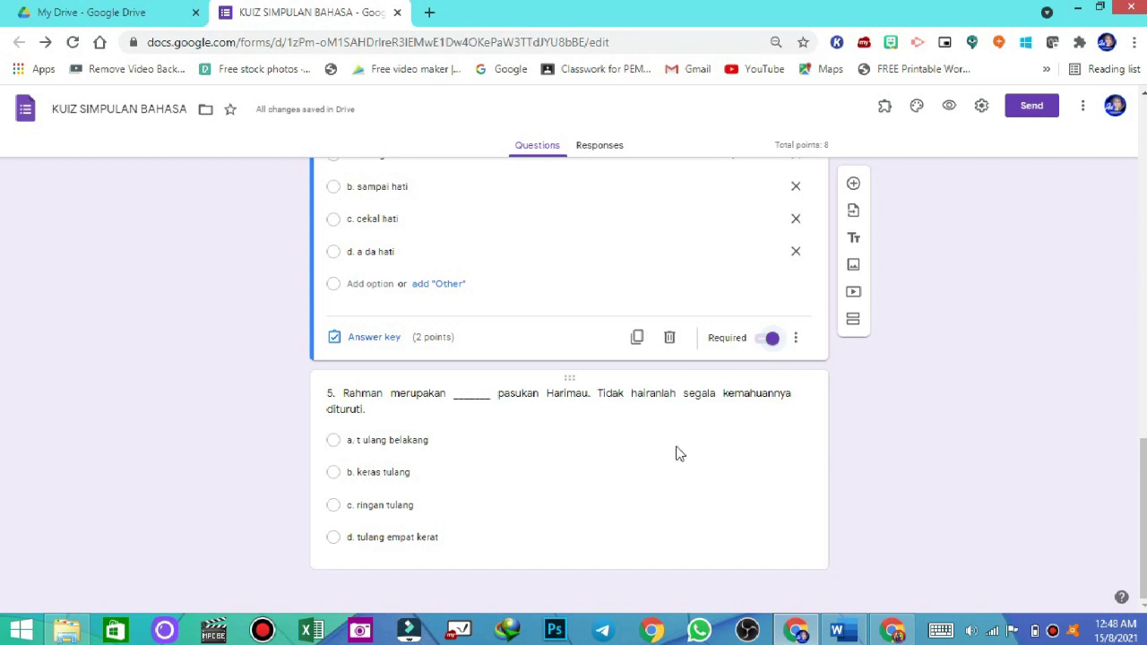
pyautogui.click(701, 408)
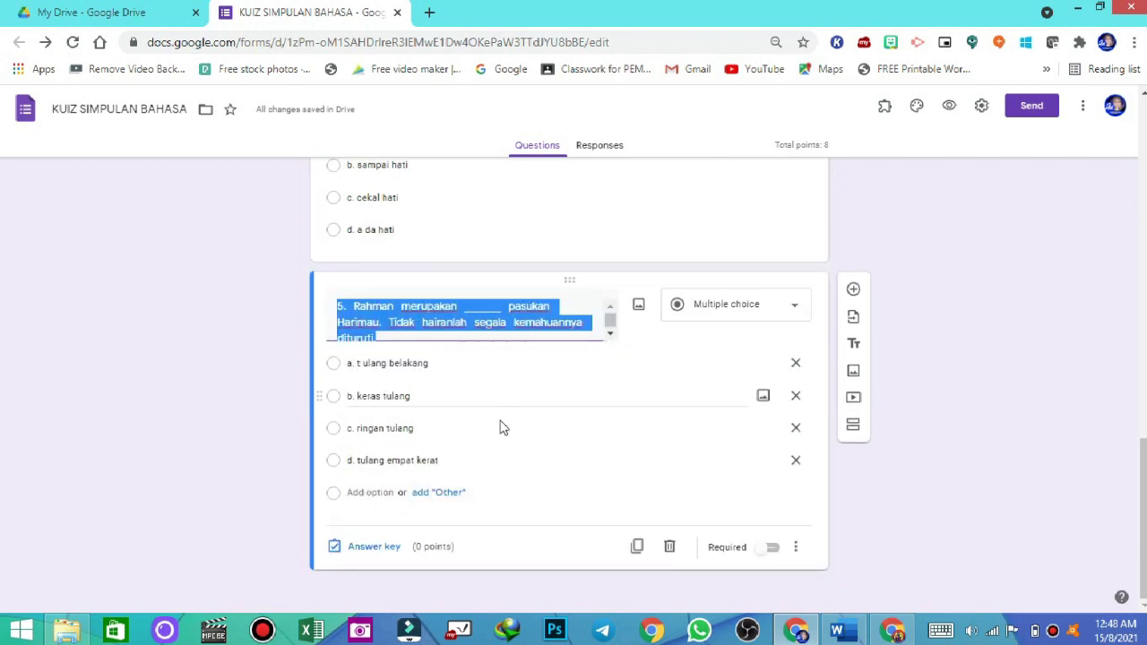
pyautogui.click(366, 551)
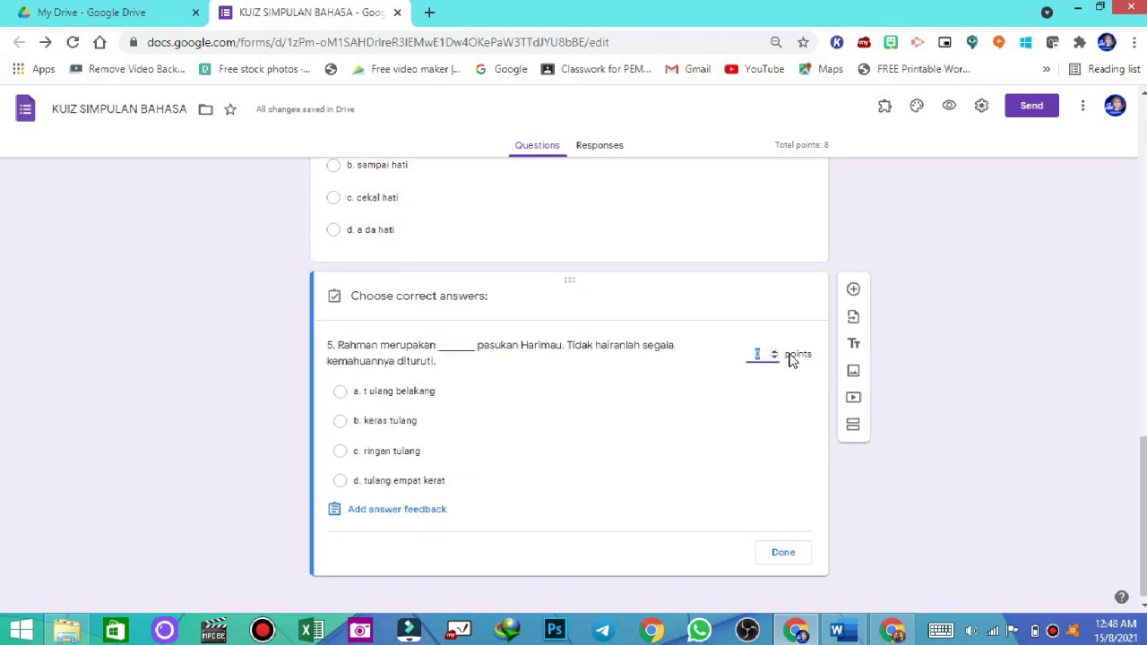
pyautogui.click(774, 352)
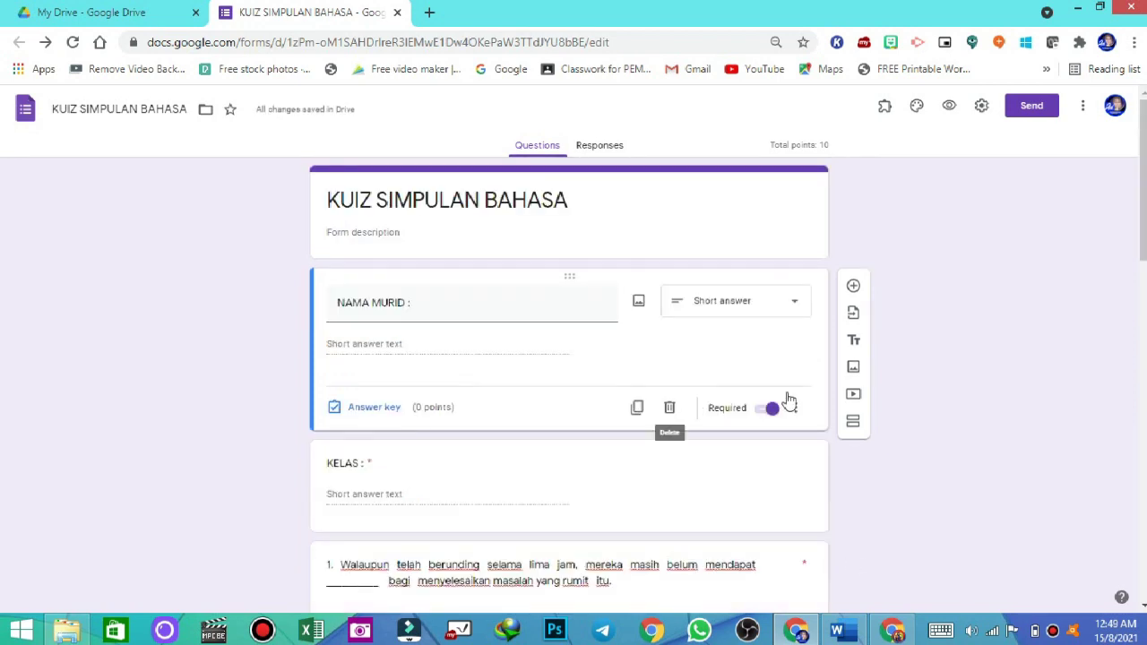
# Preview the quiz as respondents see it, check the blanks, points and required marks of all five questions, and close the preview
pyautogui.click(947, 108)
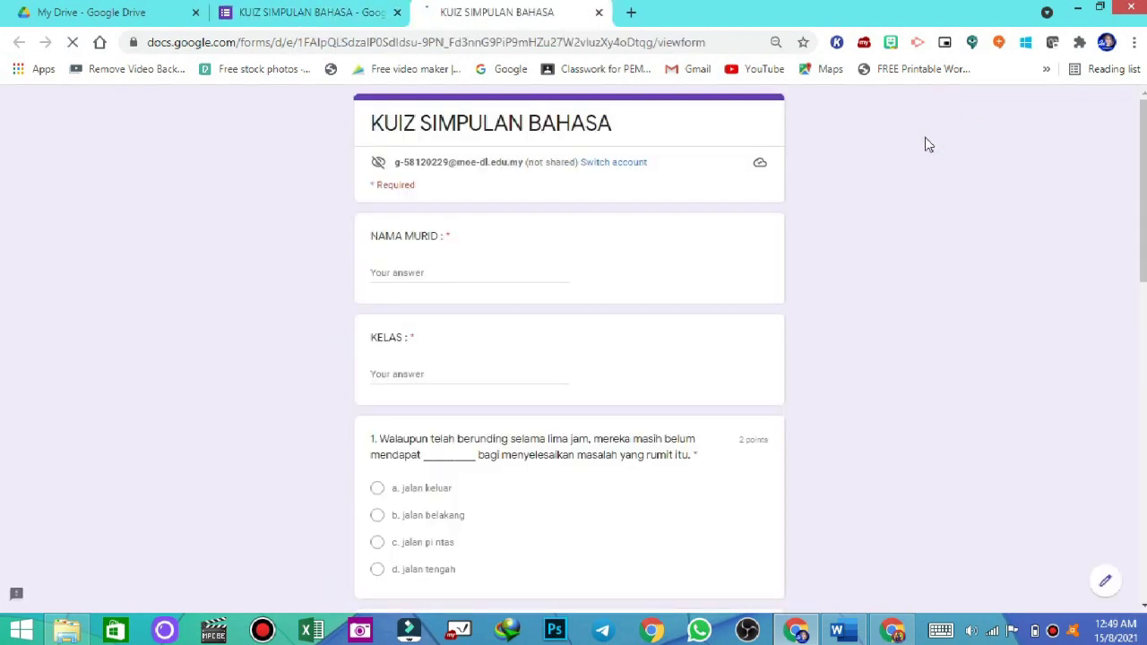
pyautogui.scroll(-5, 619, 415)
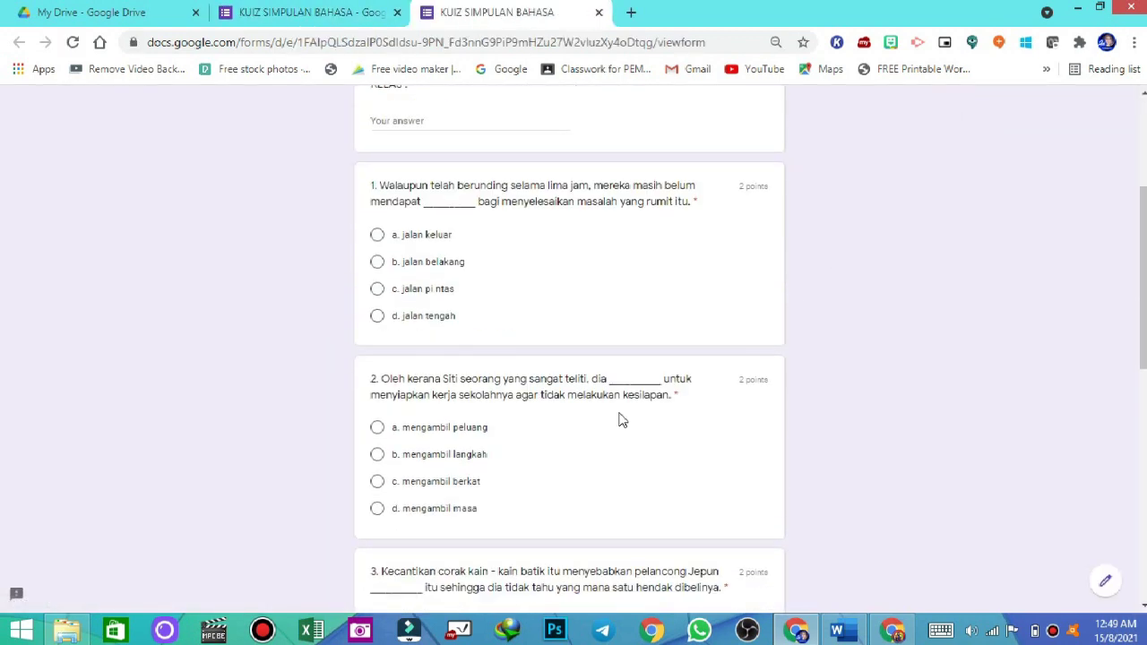
pyautogui.scroll(-5, 619, 418)
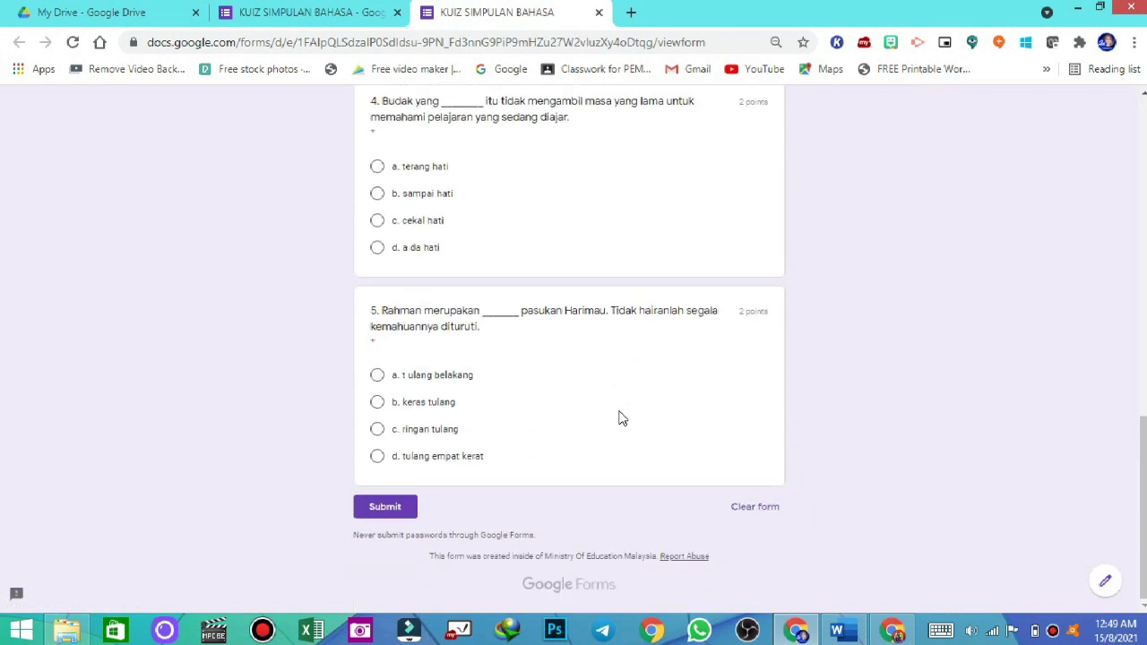
pyautogui.scroll(1, 561, 309)
pyautogui.scroll(2, 450, 306)
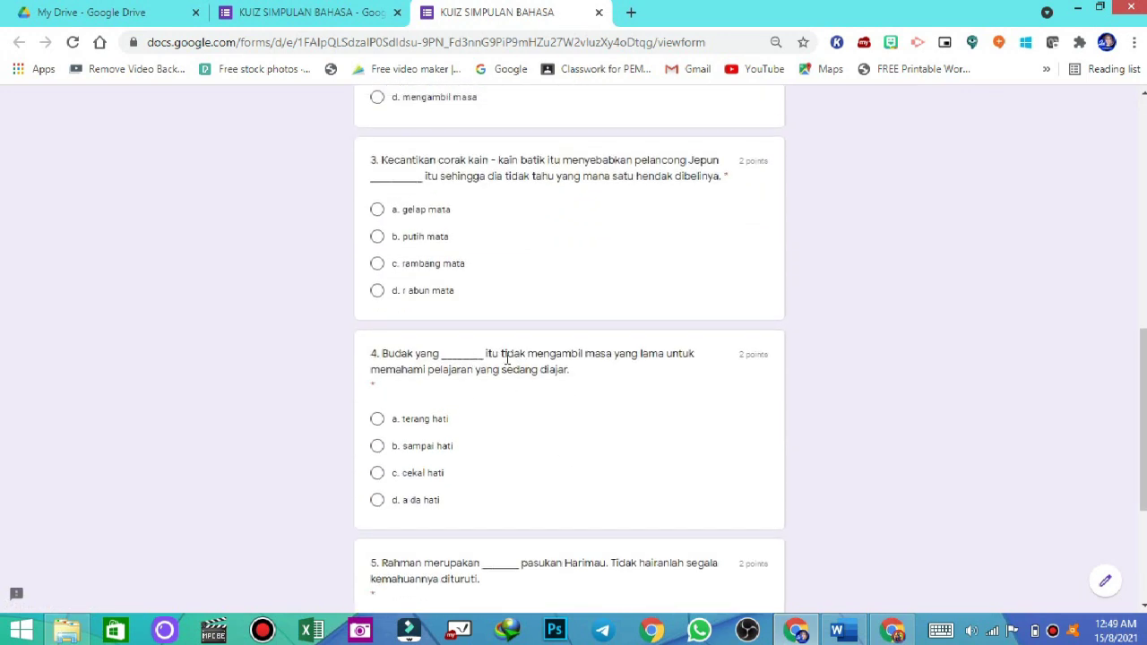
pyautogui.hotkey('ctrl', 'w')
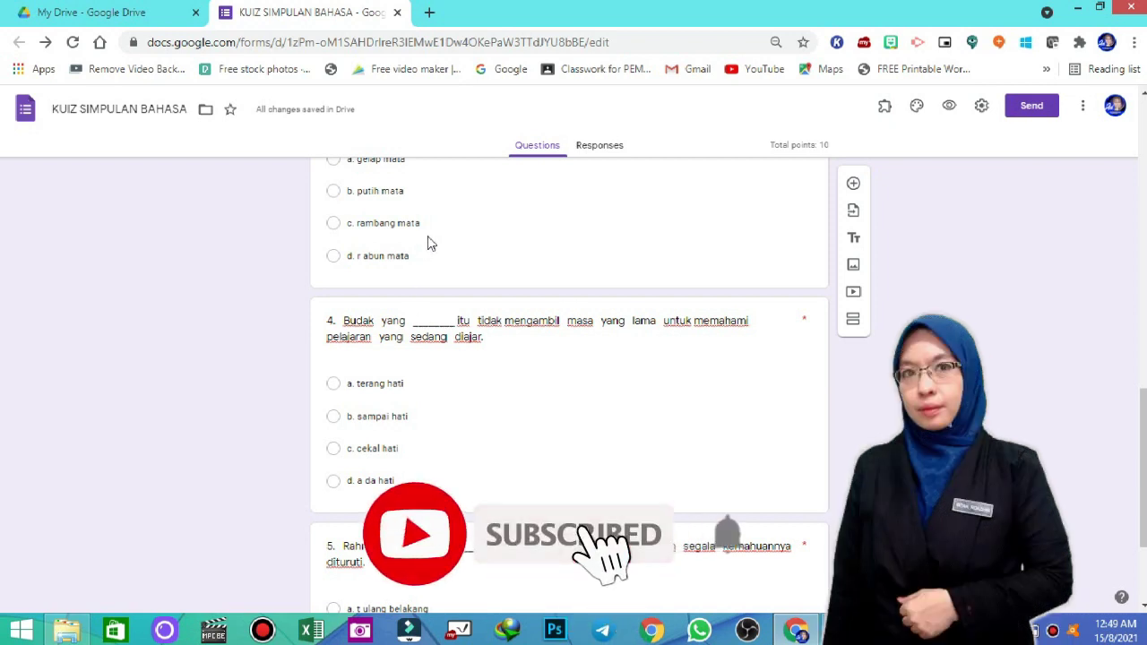
pyautogui.scroll(15, 259, 433)
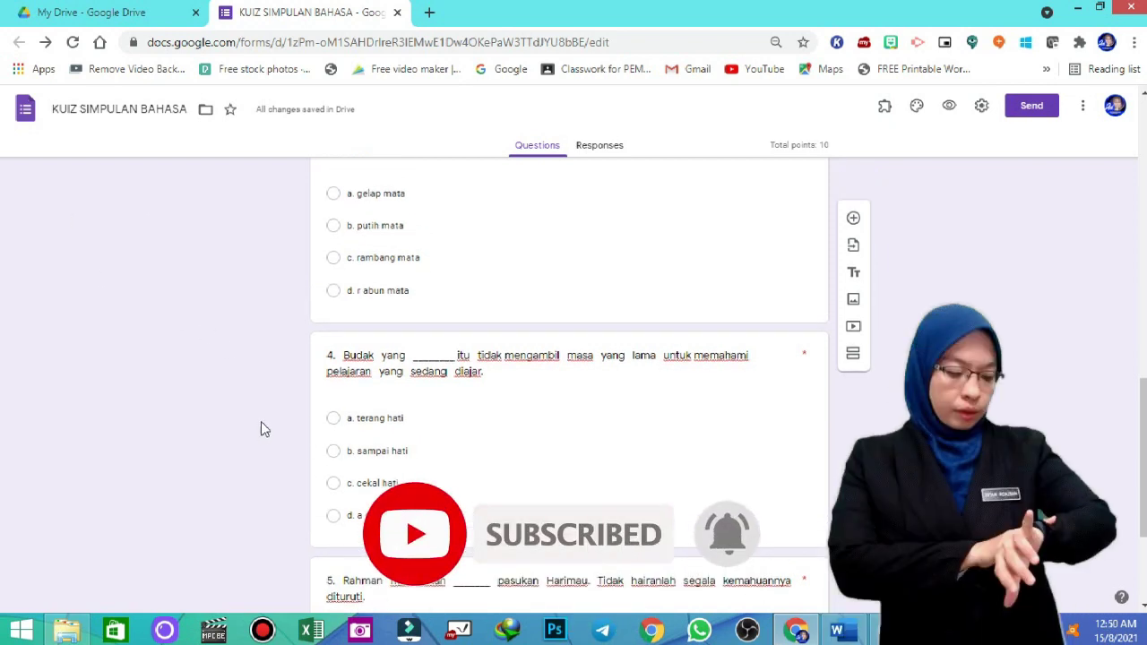
pyautogui.scroll(2, 569, 377)
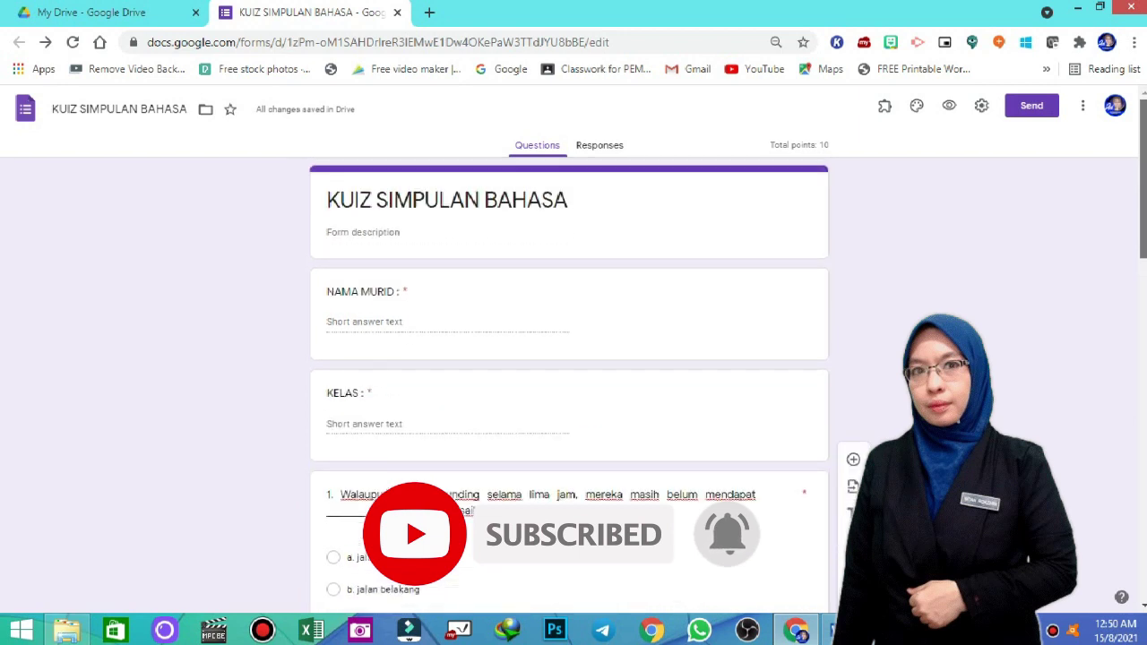